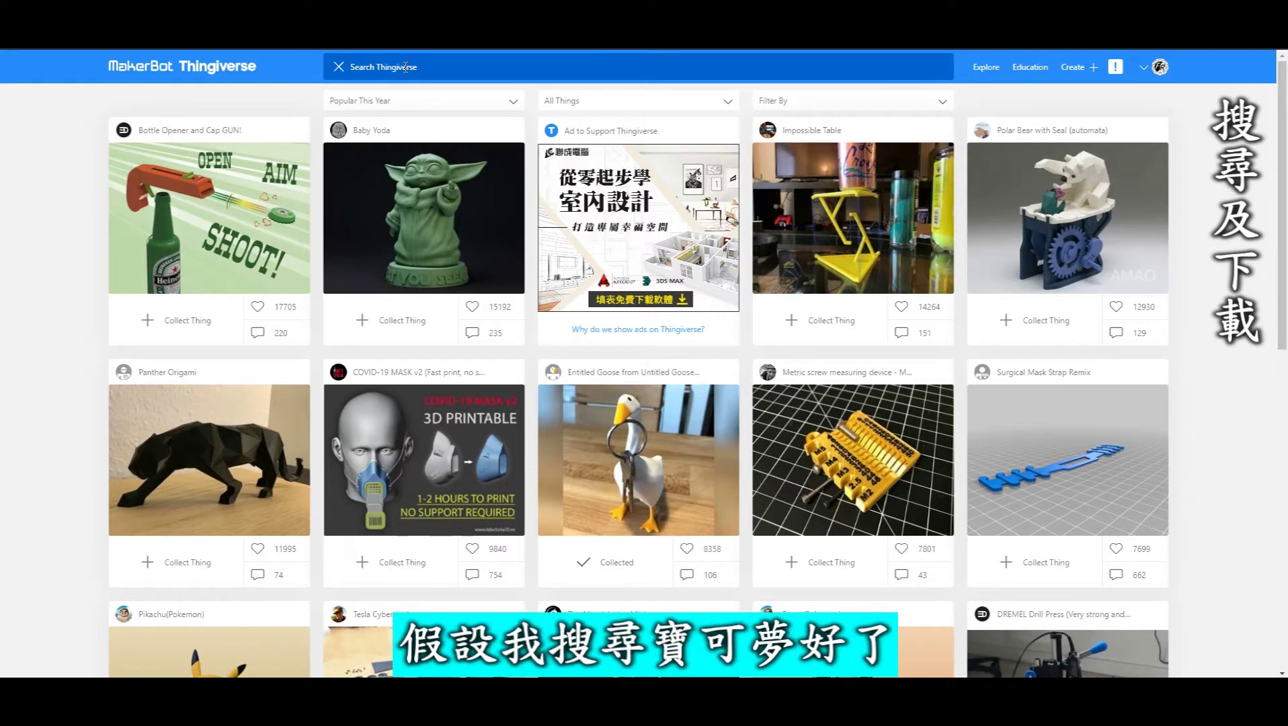
Step: Search Thingiverse for 'pokemon' and open the Pikachu(Pokemon) thing from the results
type("pokmon")
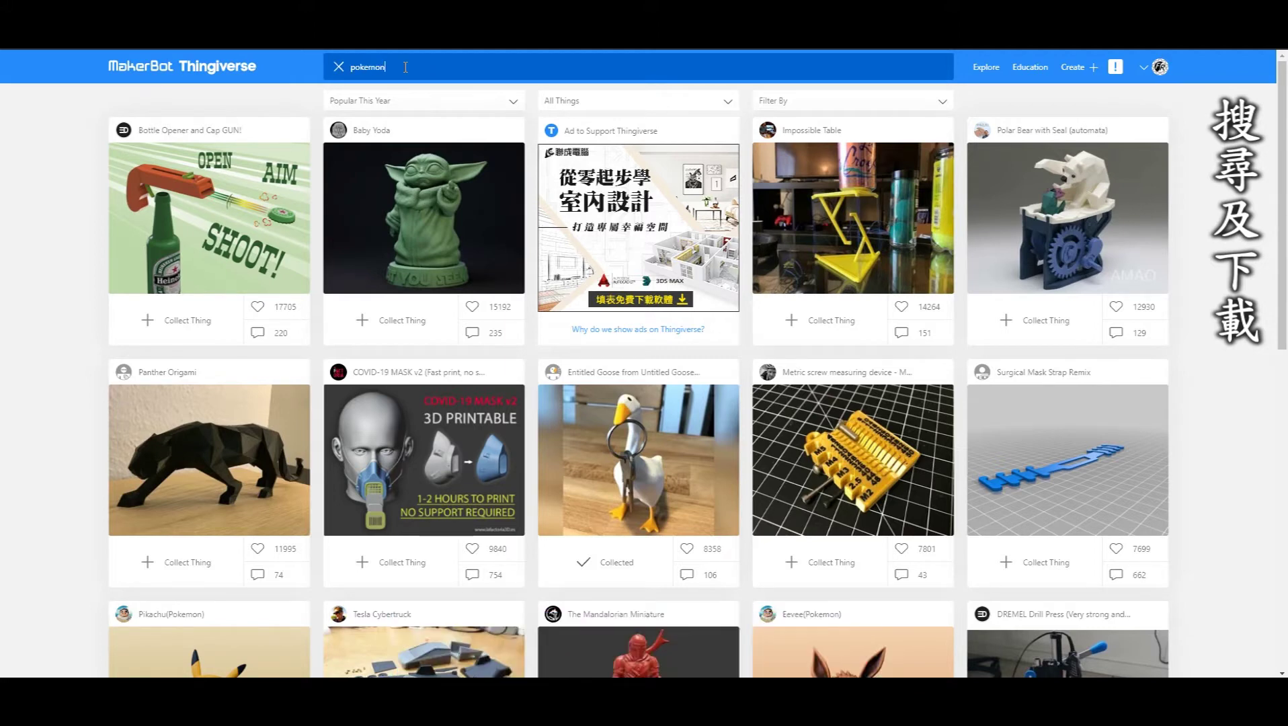
key("Return")
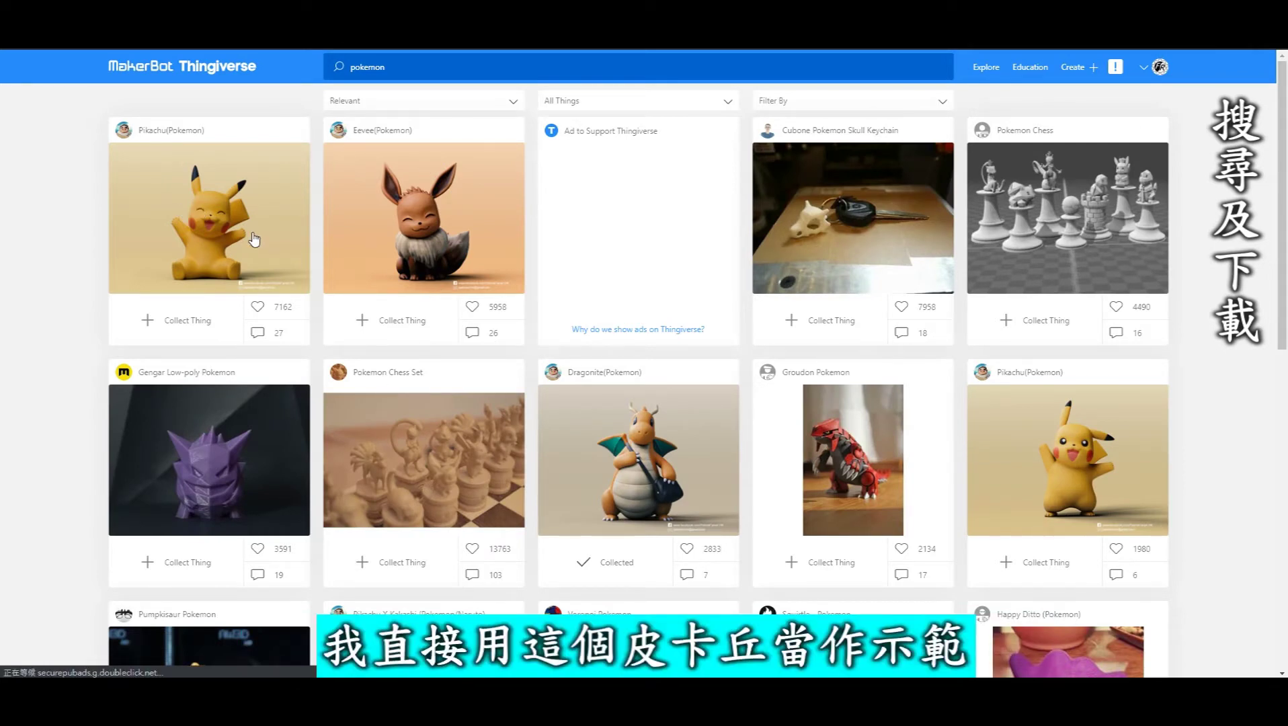
left_click(295, 269)
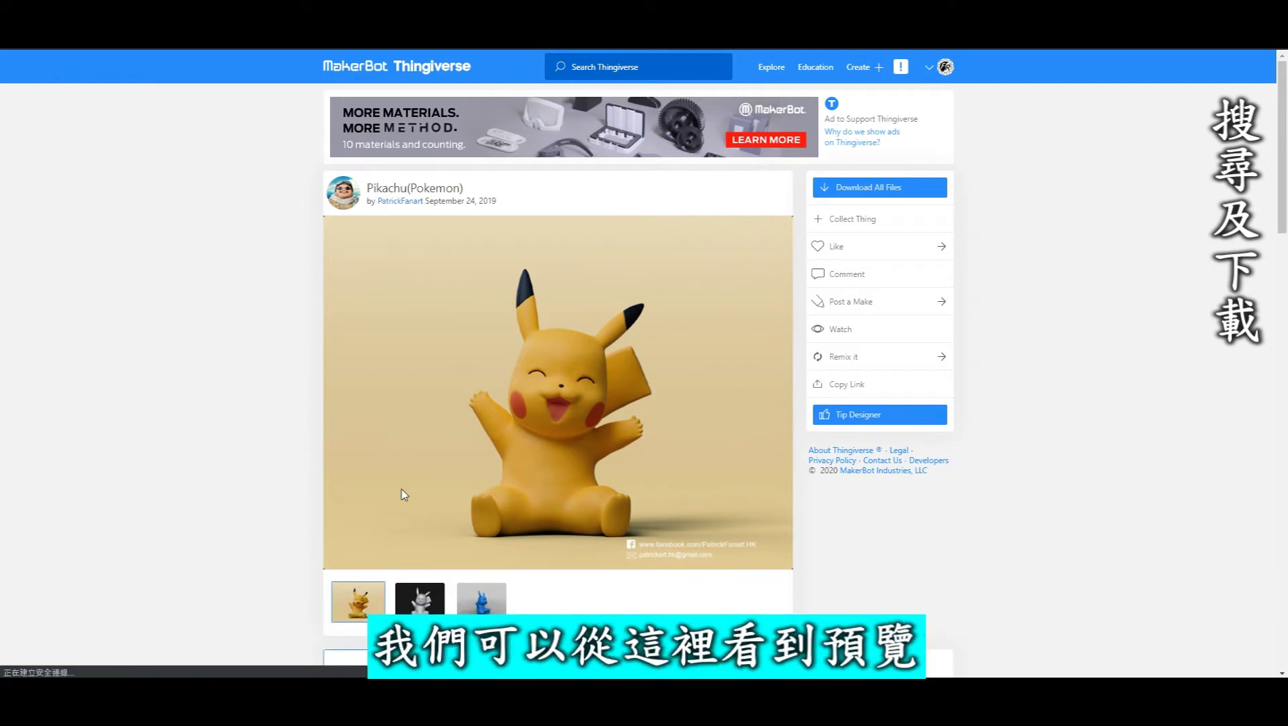
Step: Revisit the search results, then cycle Pikachu's gallery through grey, blue and back to yellow renders
key("alt+Left")
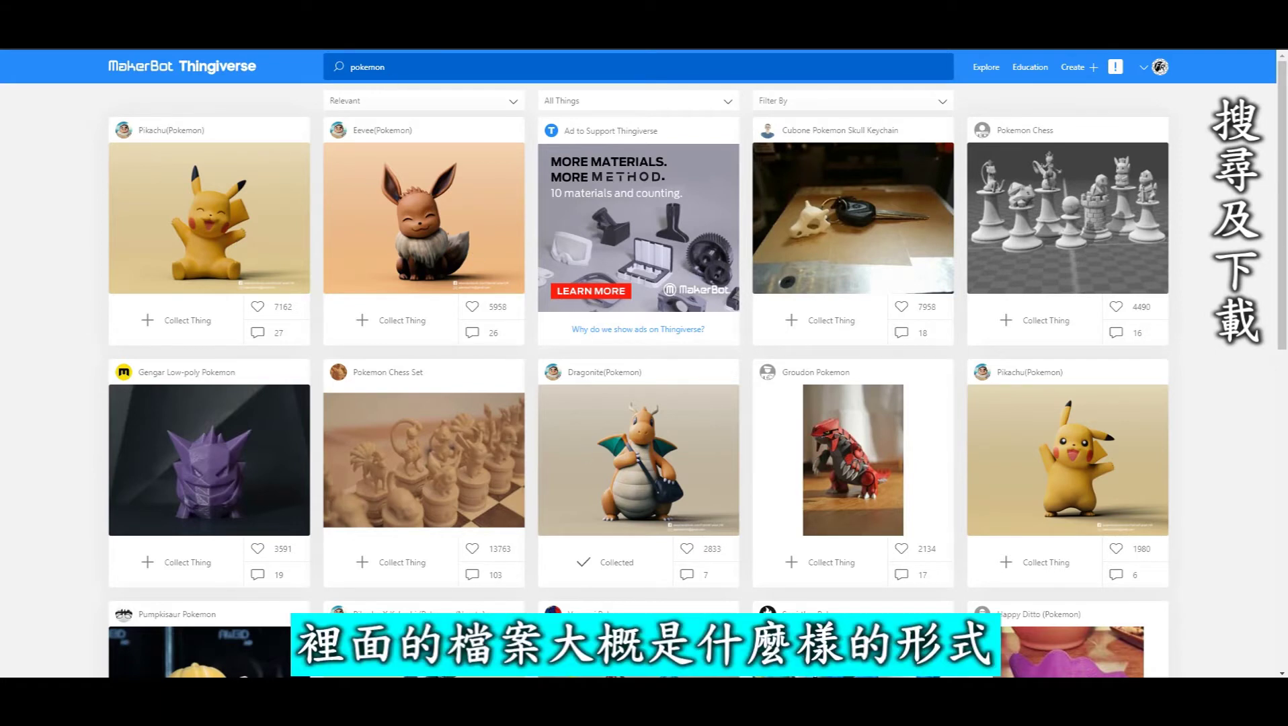
key("alt+Right")
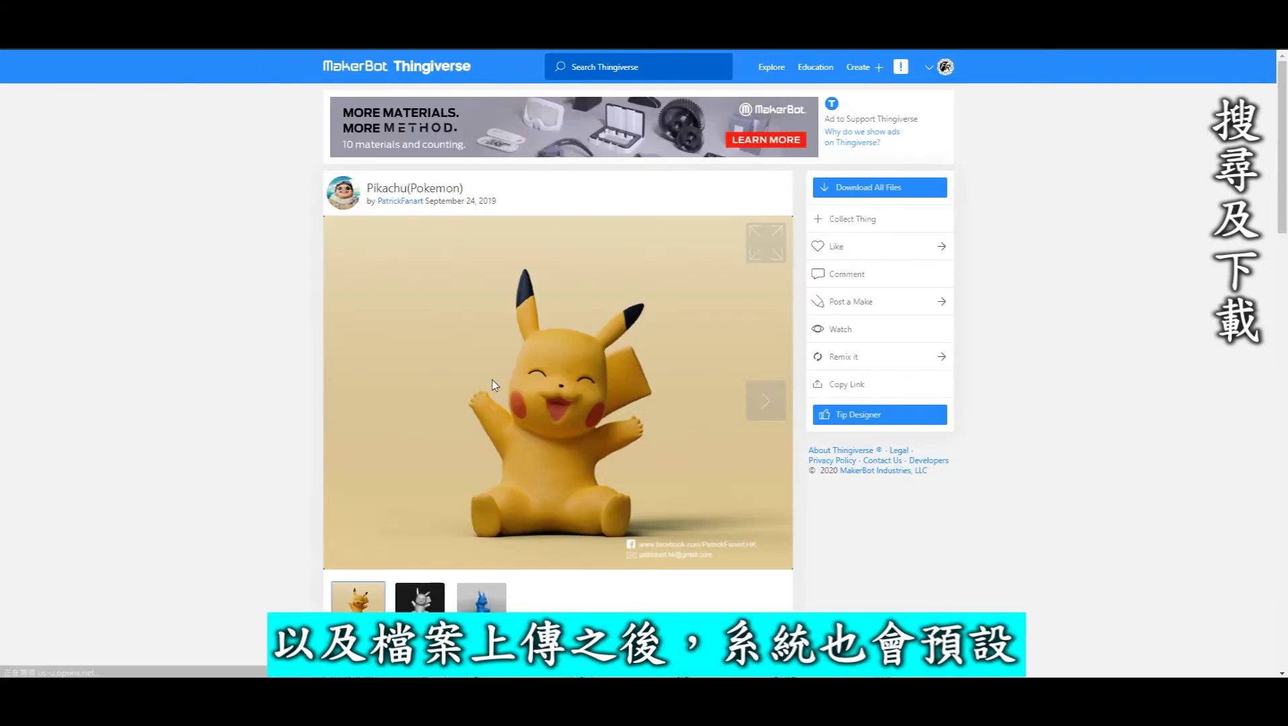
left_click(767, 407)
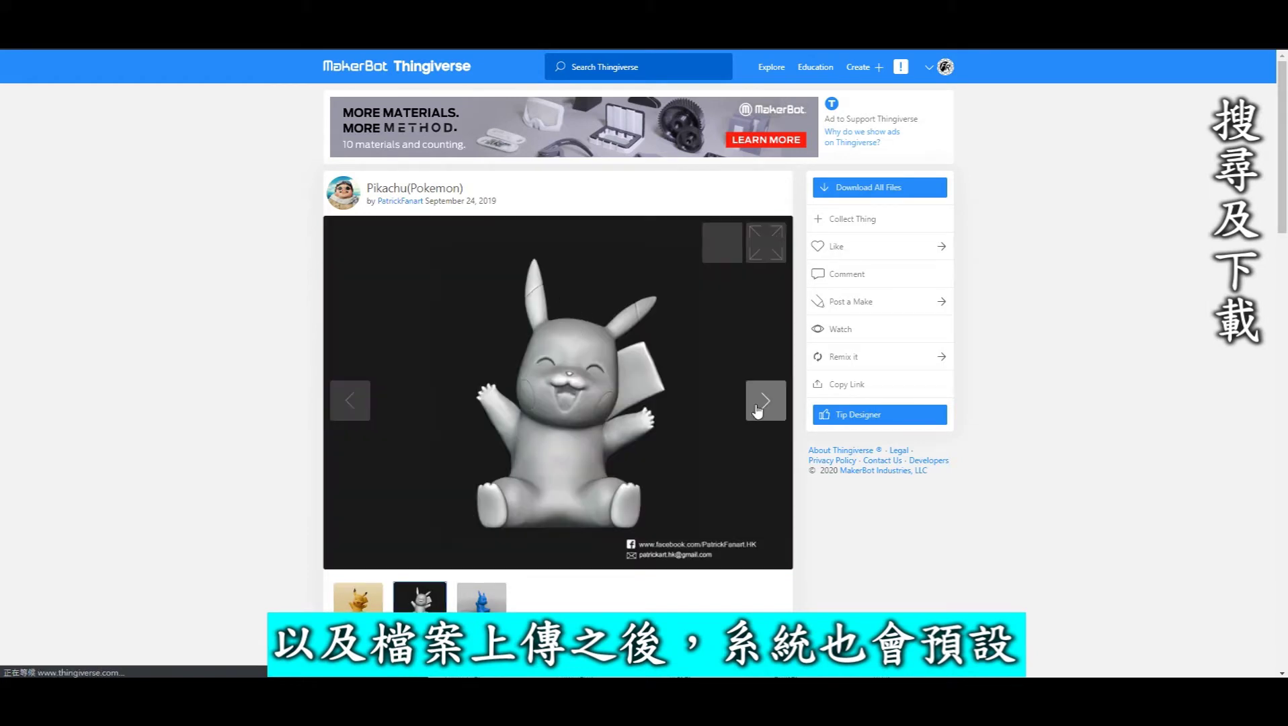
left_click(758, 409)
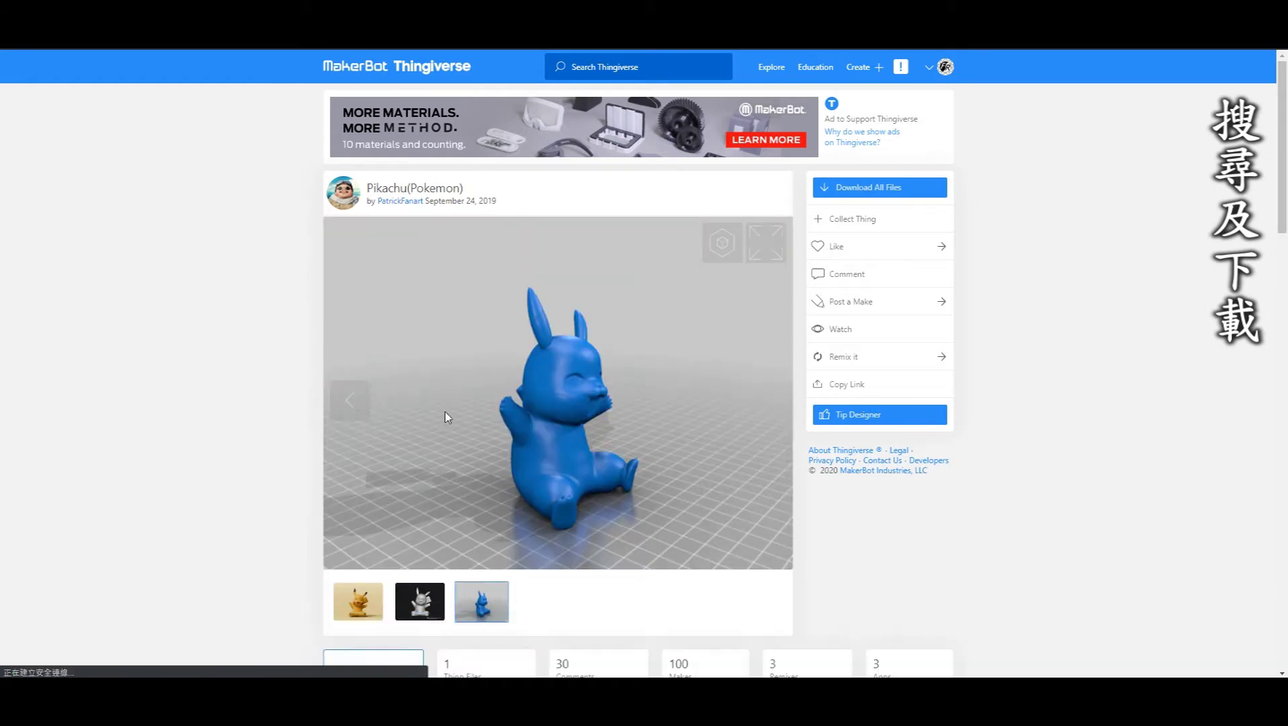
left_click(350, 402)
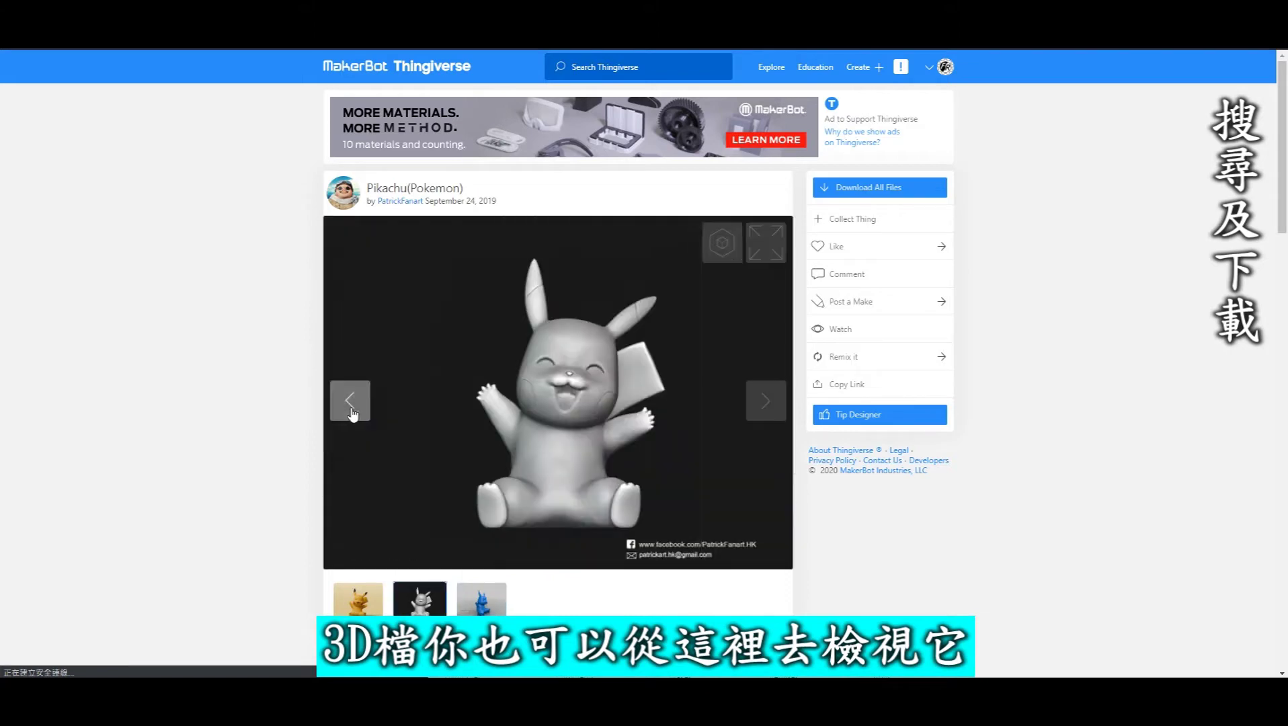
left_click(350, 401)
scroll(283, 345, "down", 2)
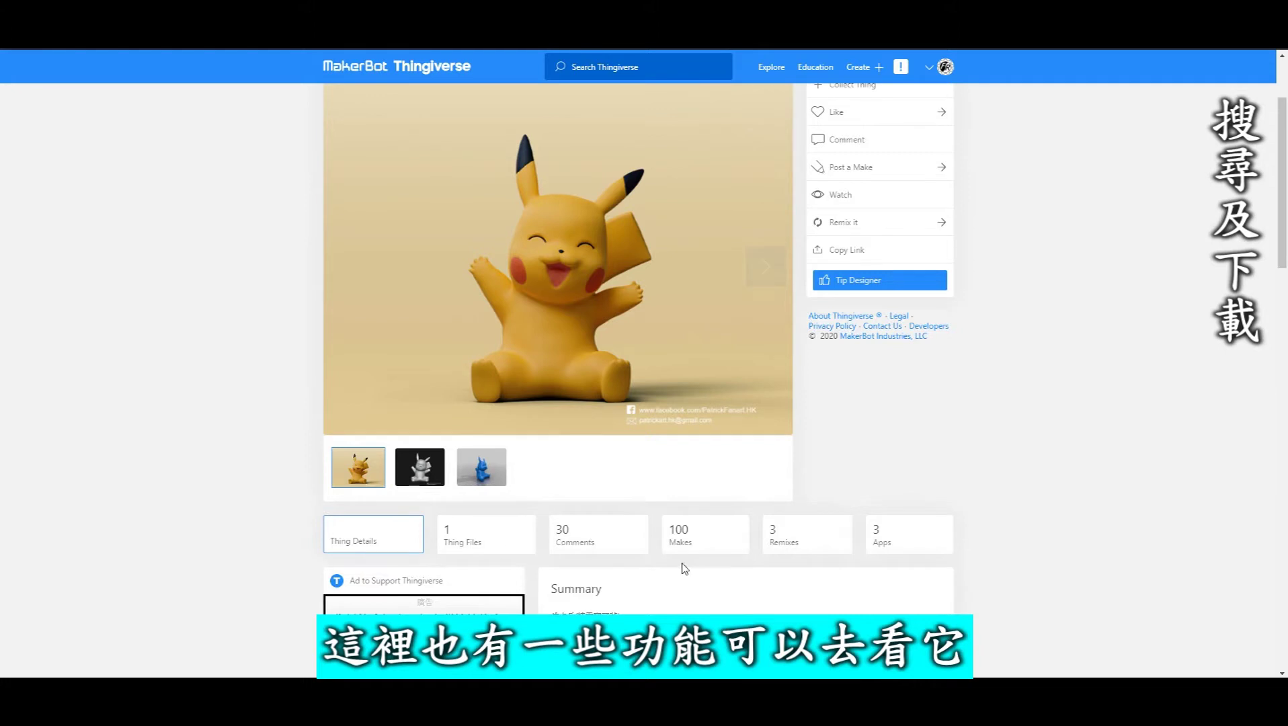
Step: Review Pikachu's Thing Files list and its Makes, then return to the file list
left_click(478, 544)
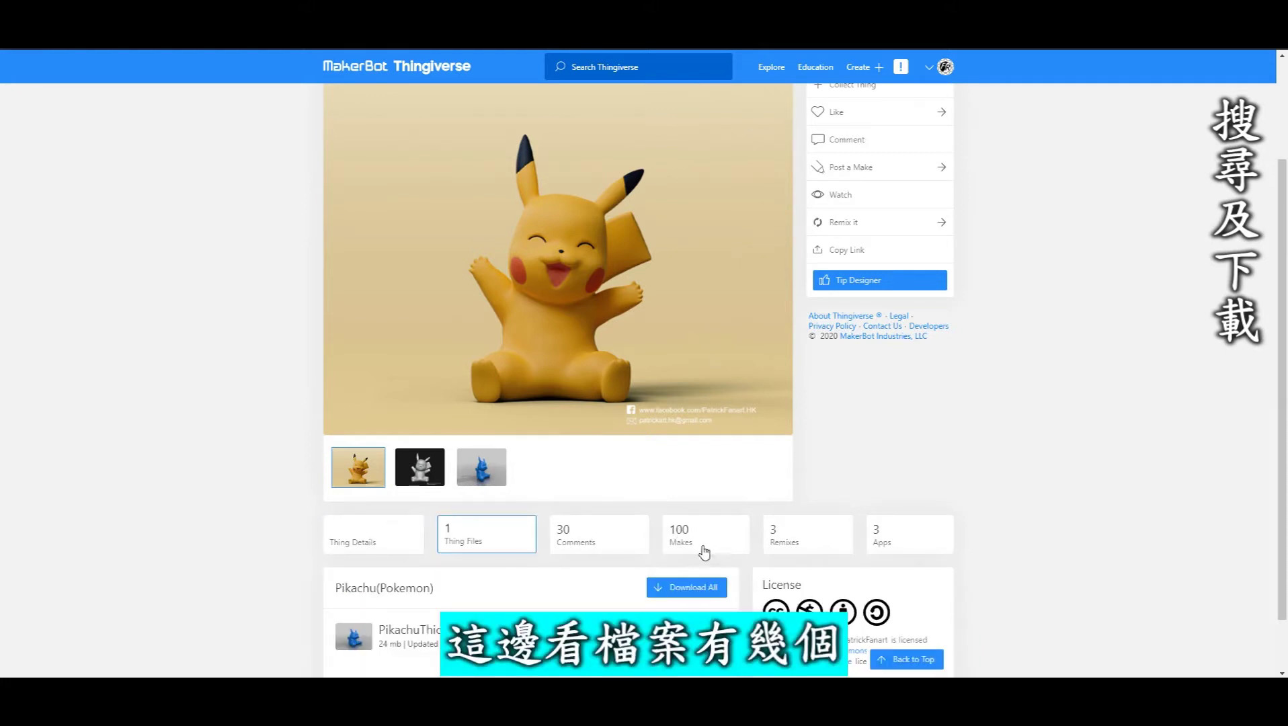
left_click(702, 553)
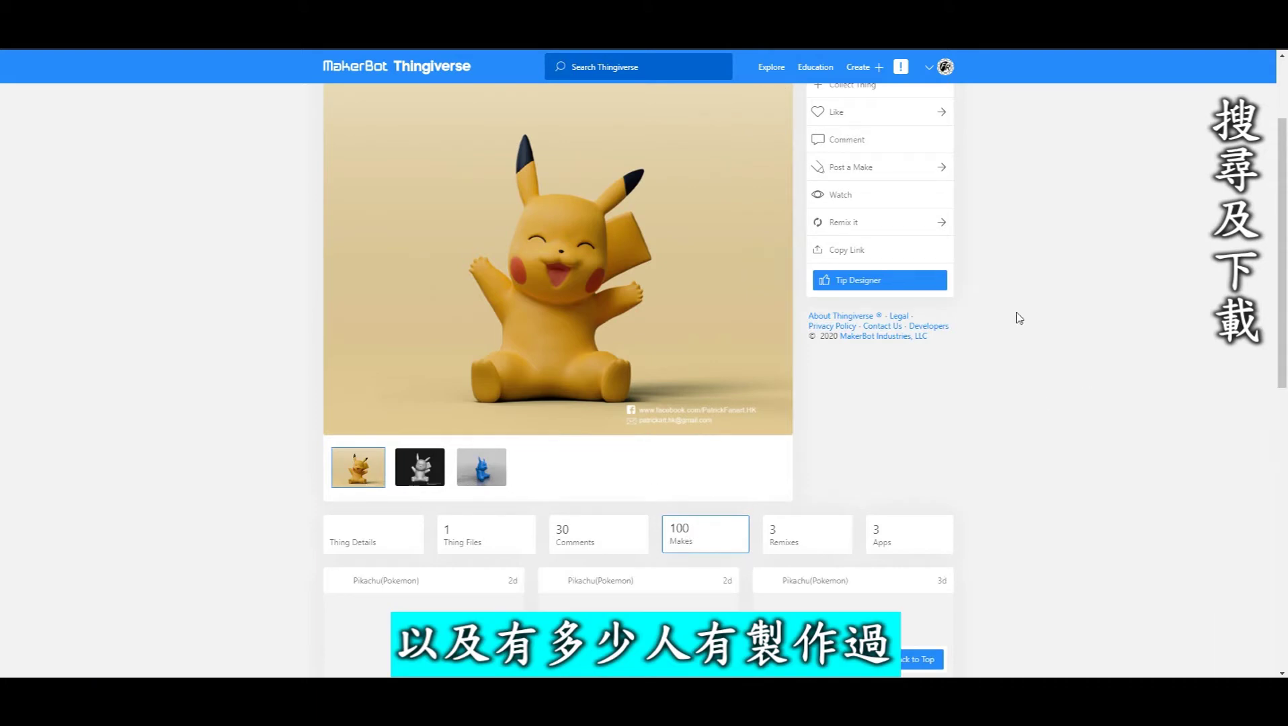
scroll(803, 407, "down", 2)
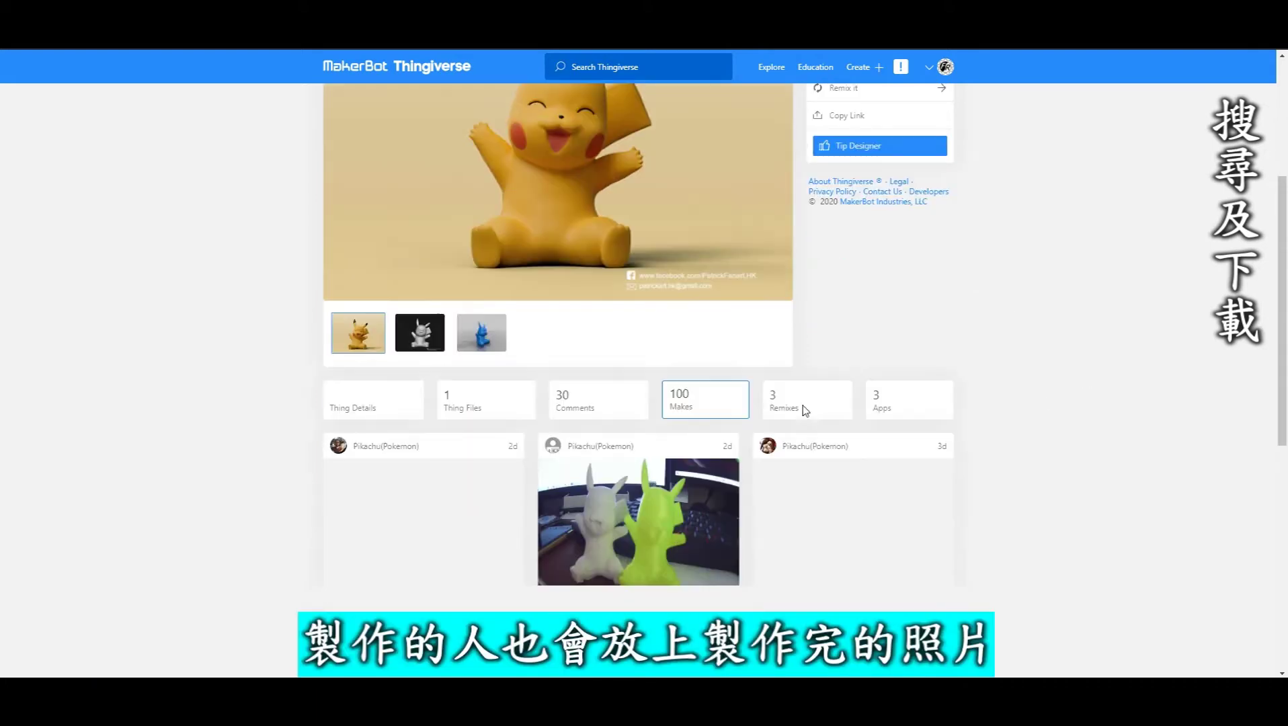
scroll(468, 582, "up", 3)
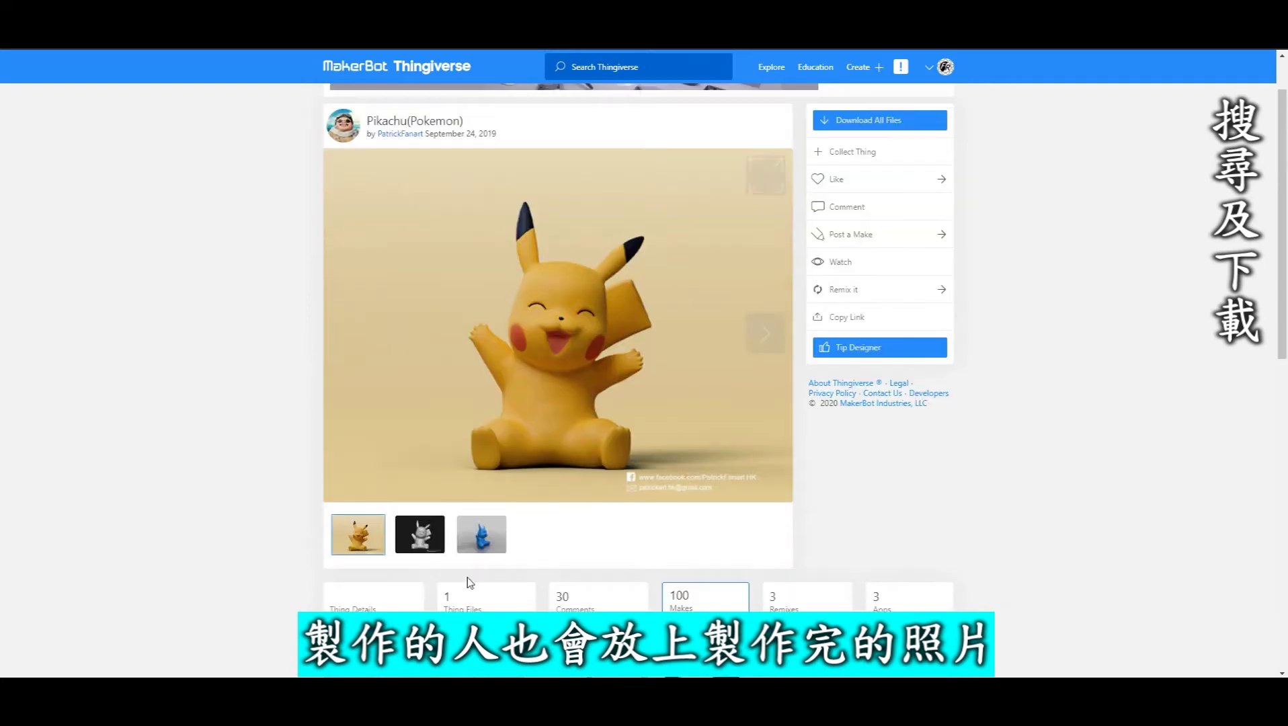
left_click(471, 592)
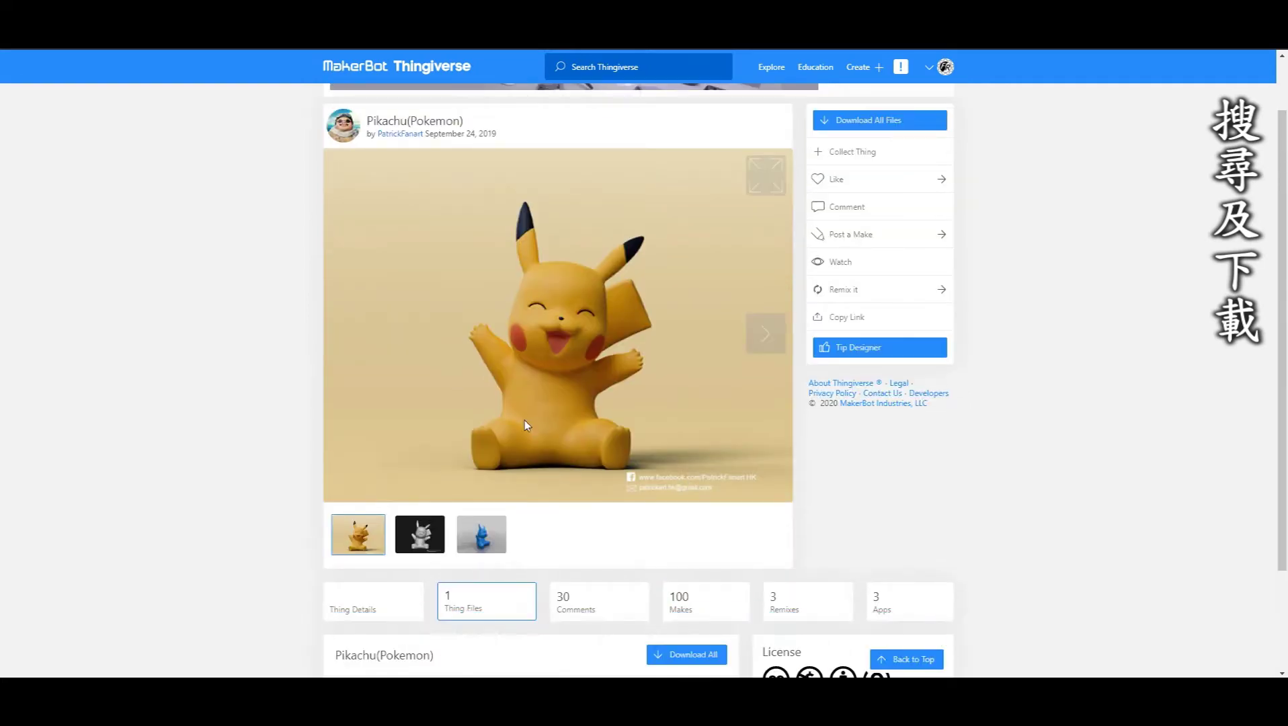
scroll(1075, 309, "up", 1)
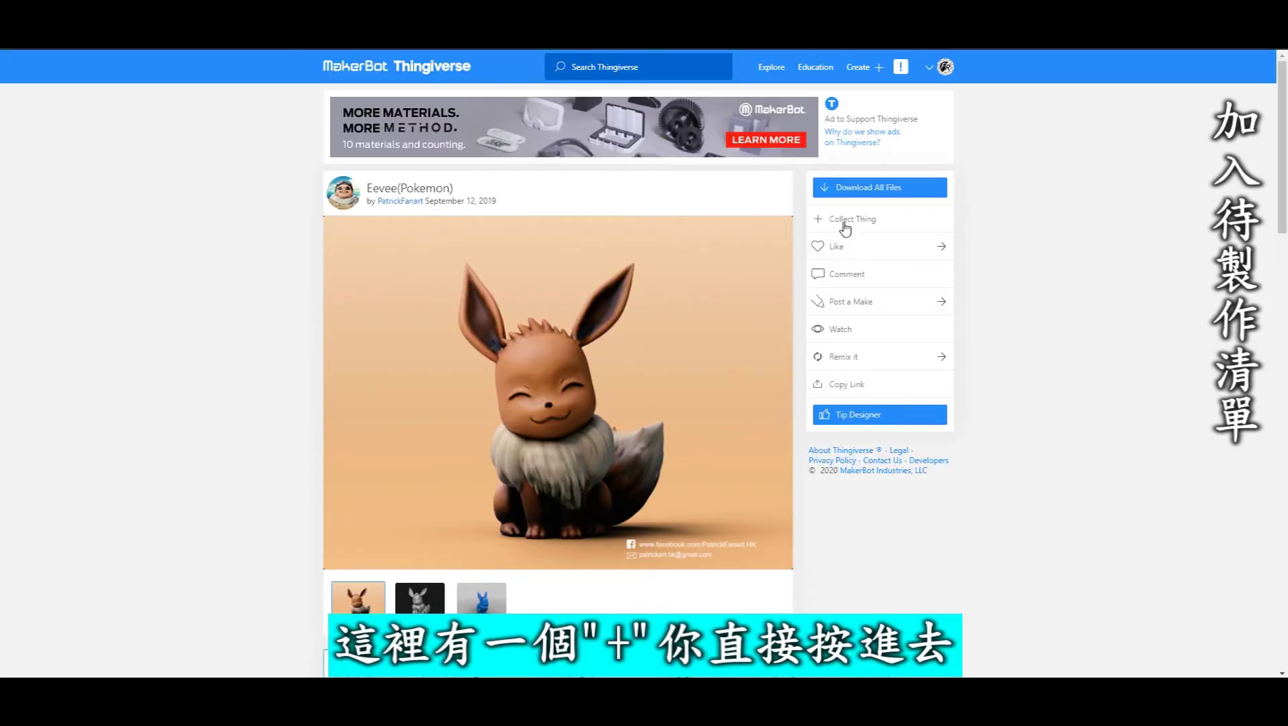
Step: Collect Eevee into the FR make collection
left_click(855, 227)
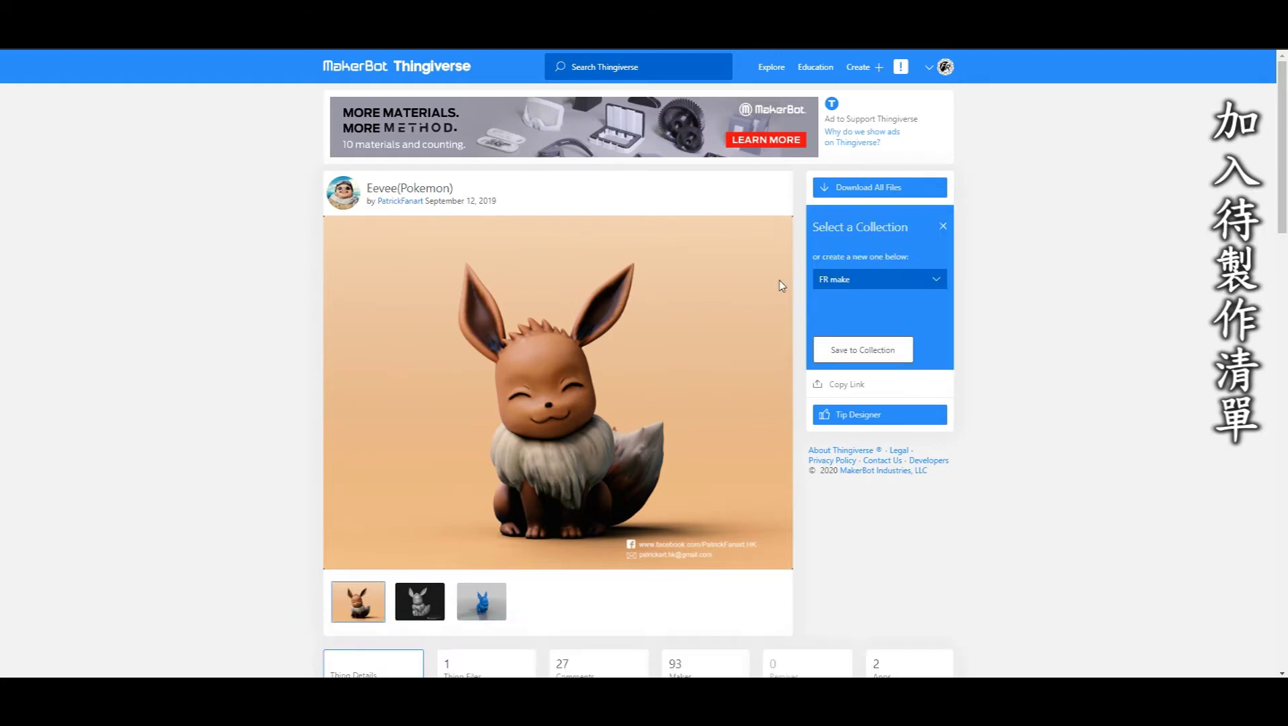
left_click(931, 279)
left_click(1029, 297)
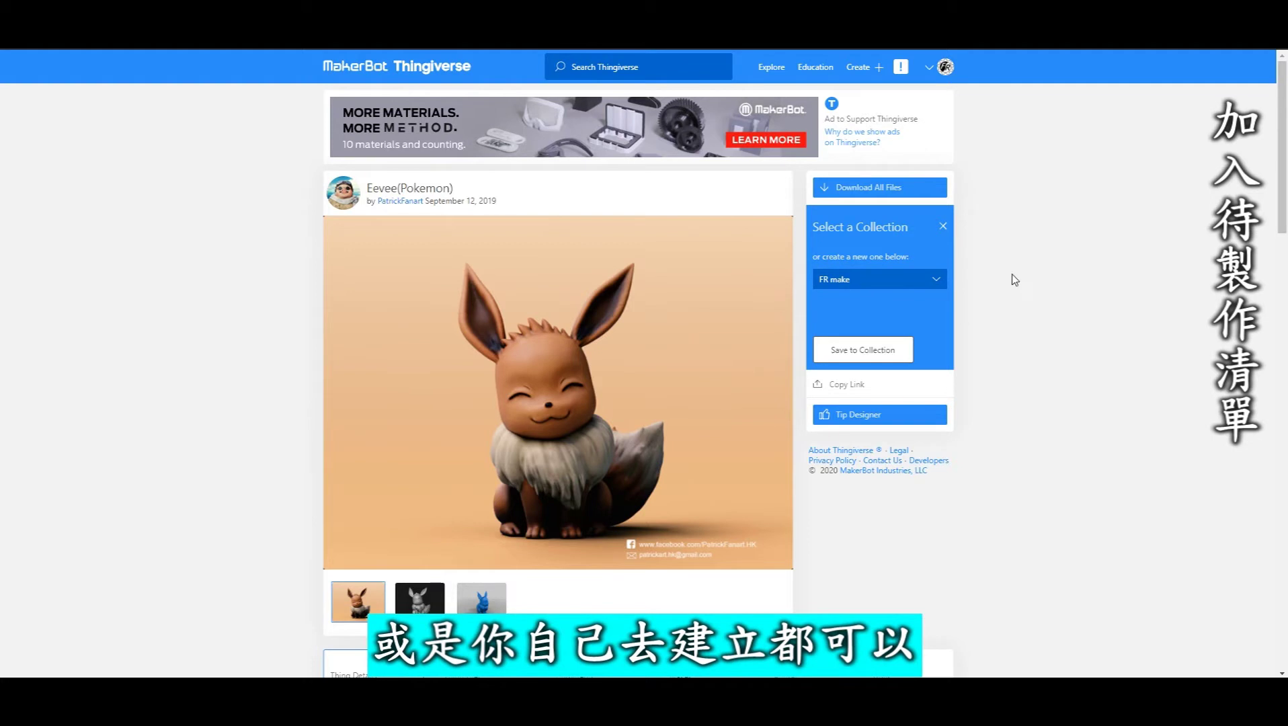
left_click(943, 227)
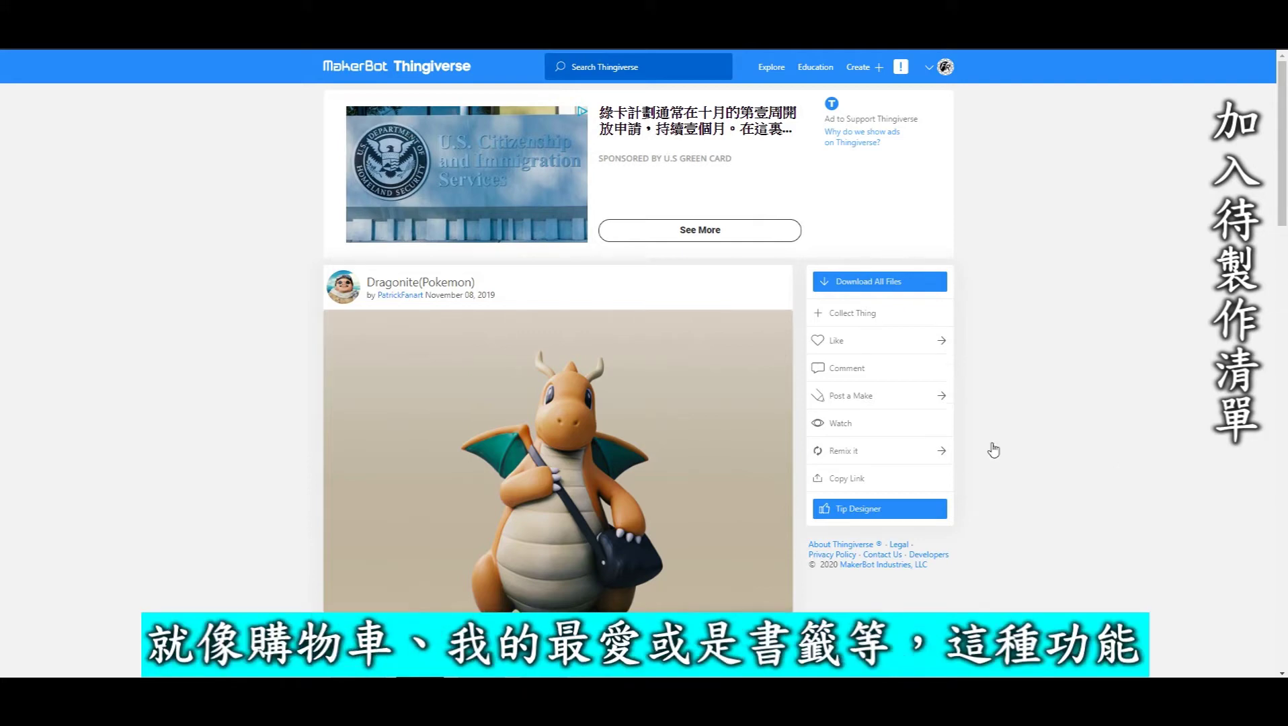
scroll(1099, 313, "down", 1)
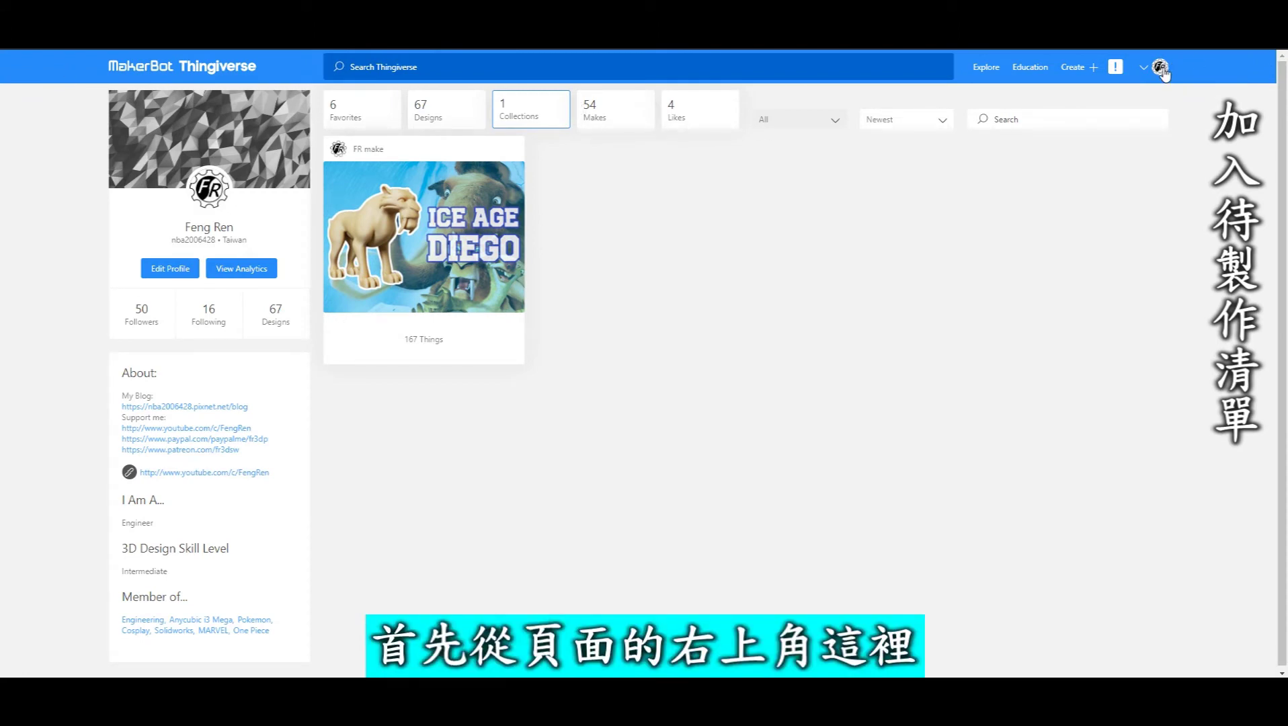
left_click(1162, 68)
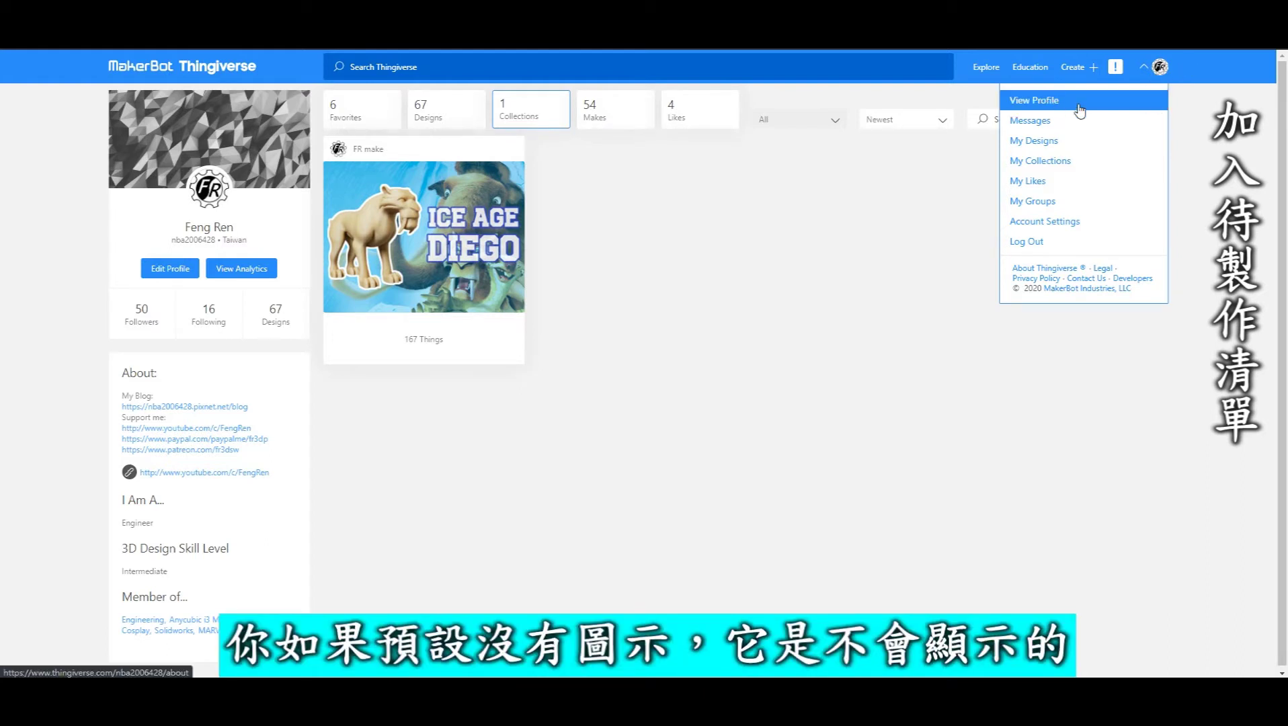
left_click(921, 198)
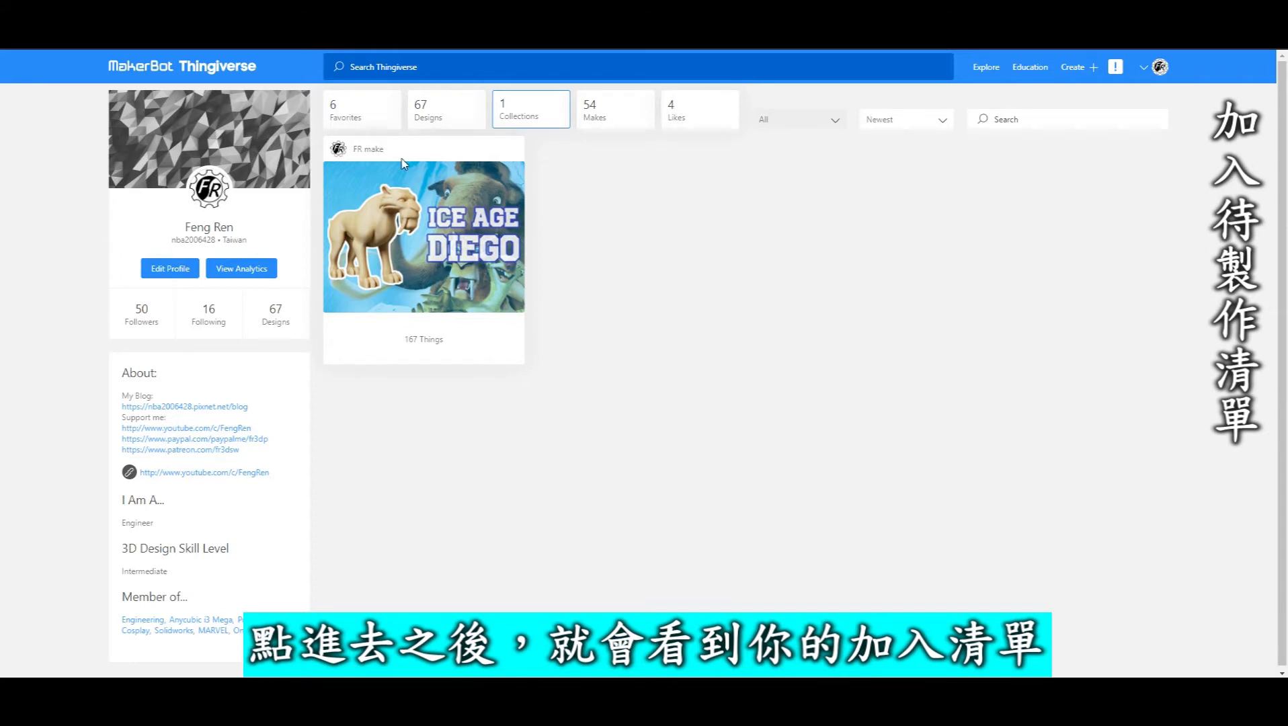
left_click(402, 189)
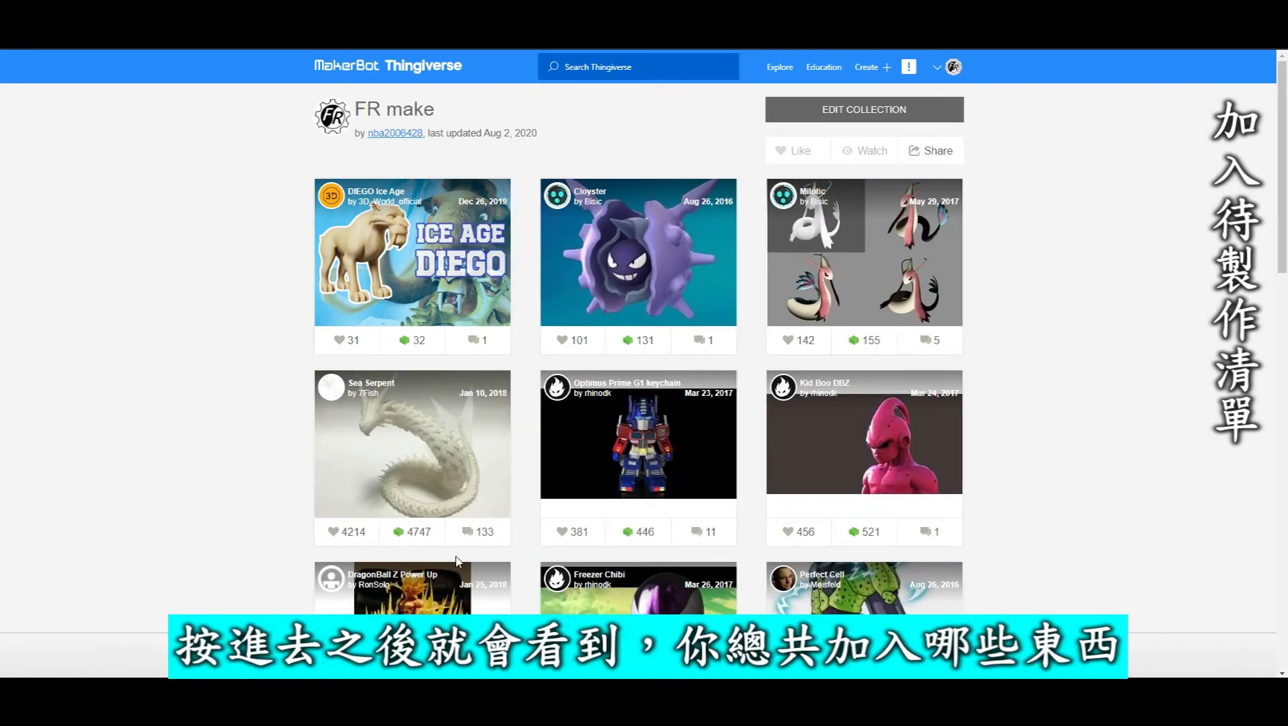
Step: Browse the FR make collection's things, then bring up the Create menu for a new thing
scroll(476, 298, "down", 1)
scroll(489, 272, "down", 3)
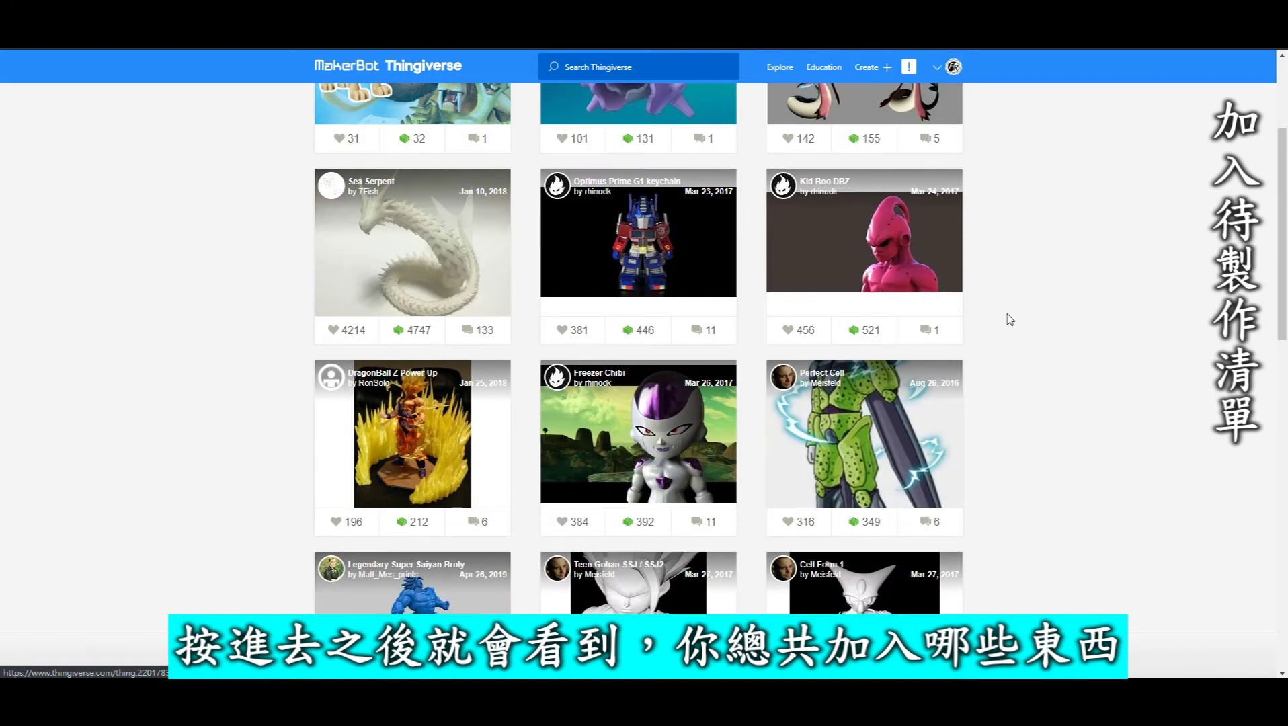
scroll(506, 383, "down", 5)
scroll(659, 401, "up", 7)
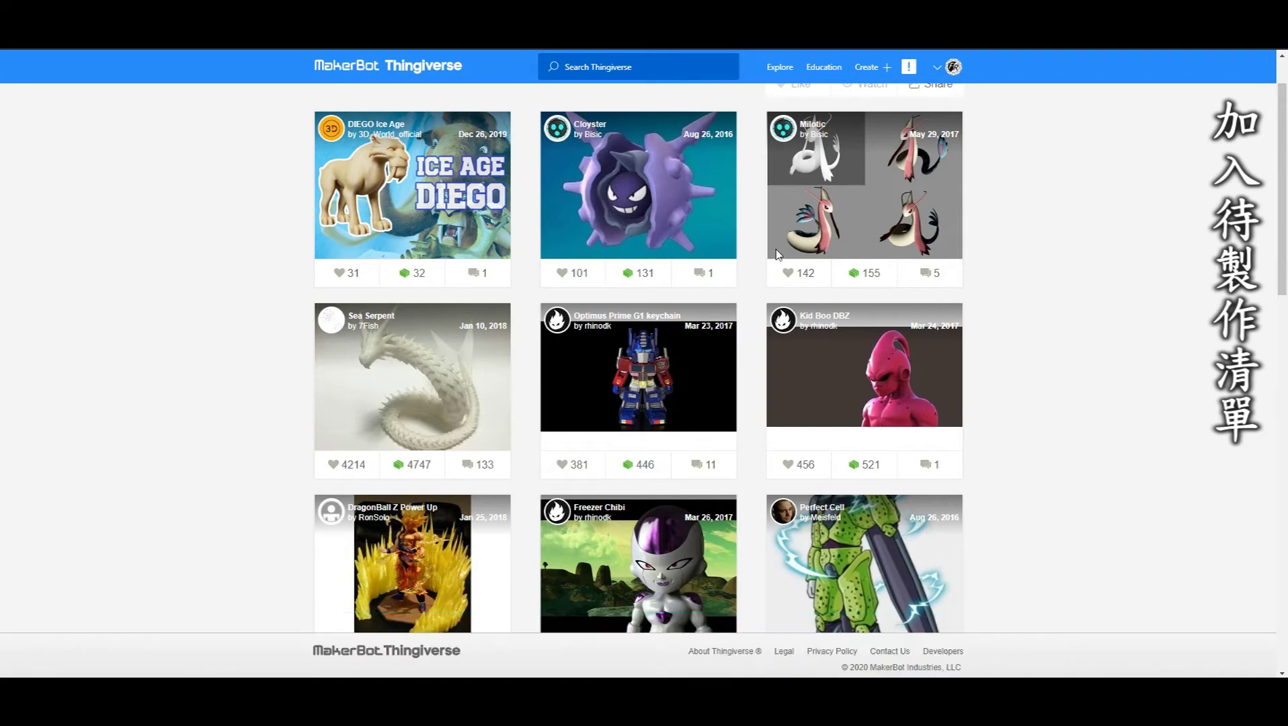
scroll(692, 275, "up", 1)
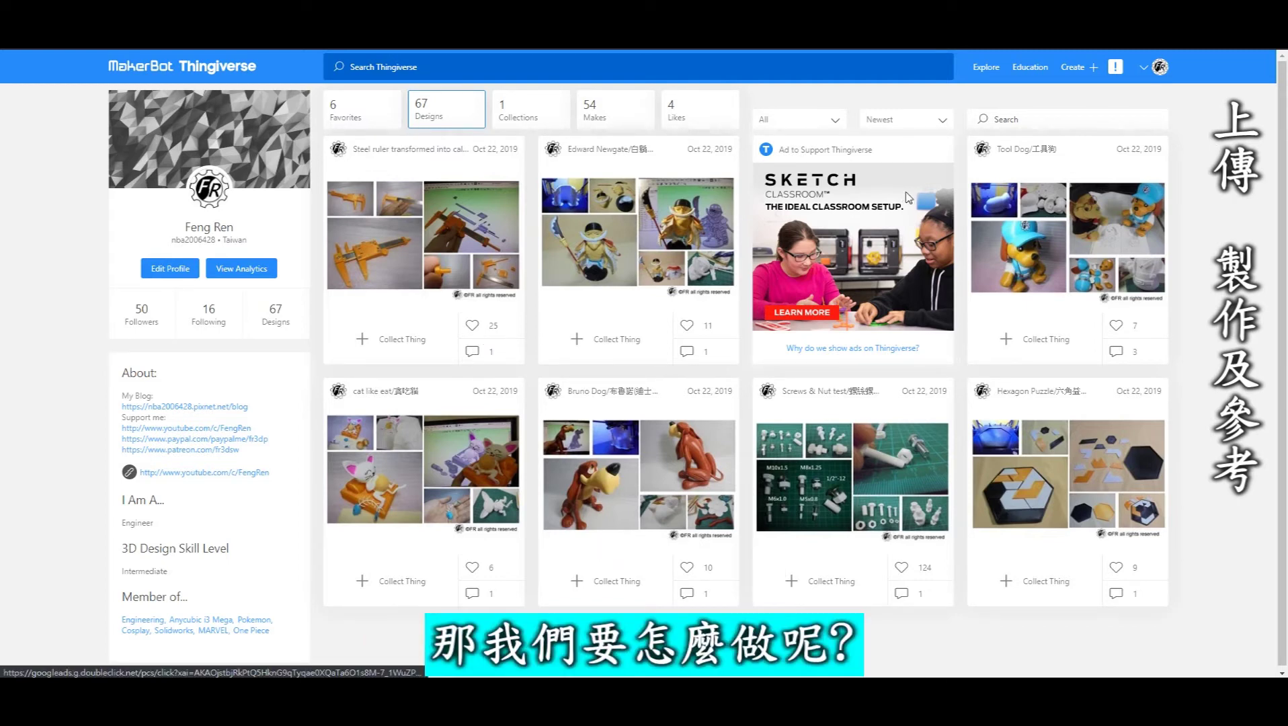
left_click(1093, 70)
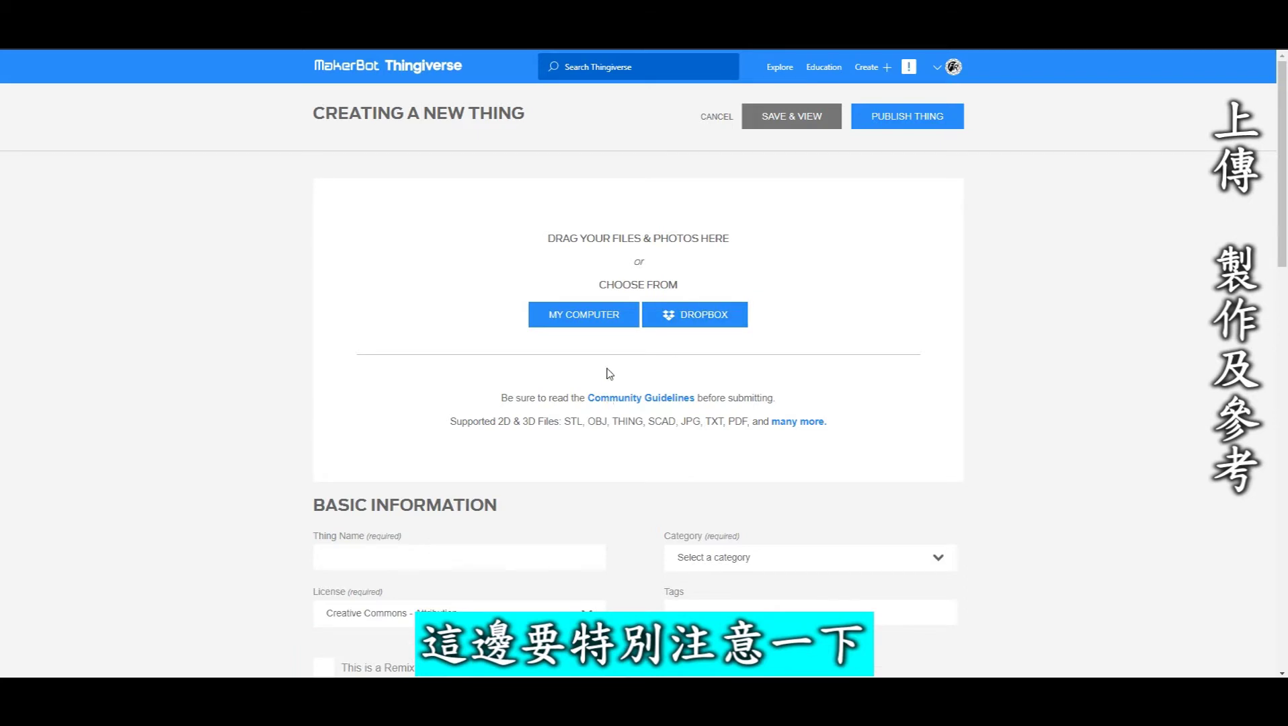
Step: Scroll through the Creating a New Thing form's upload area and basic information fields
scroll(609, 374, "down", 3)
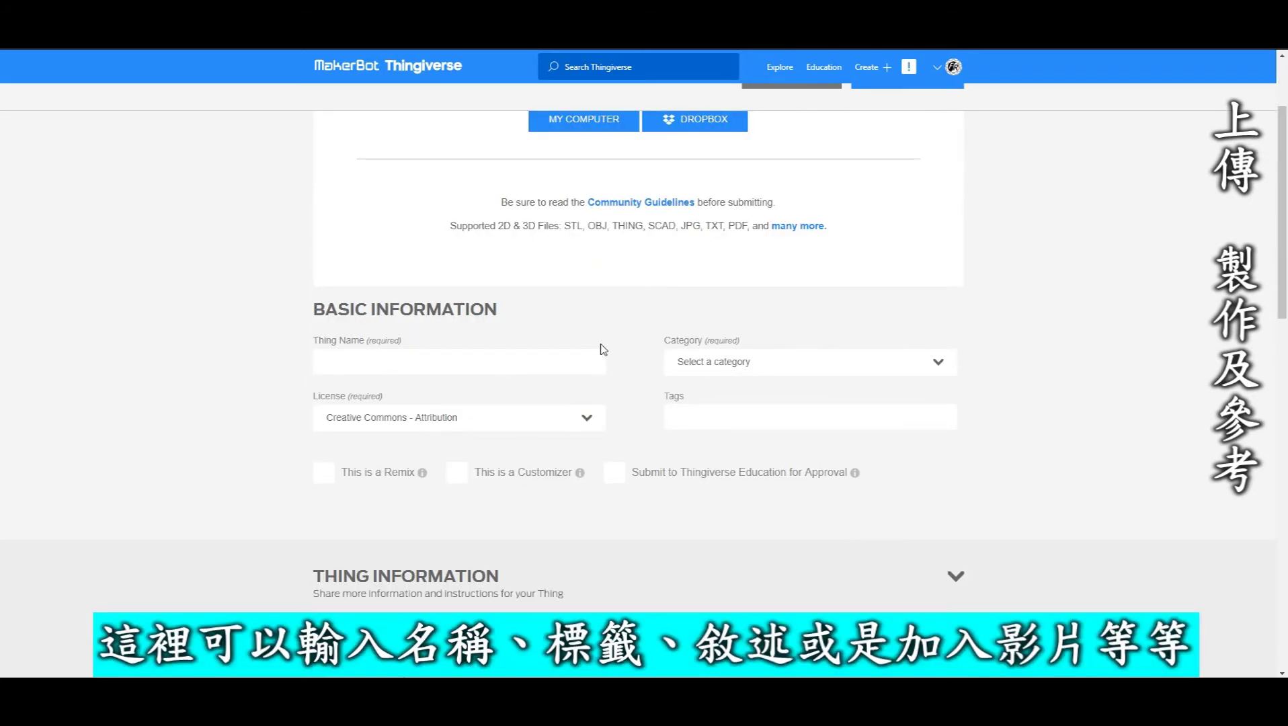
scroll(626, 385, "down", 4)
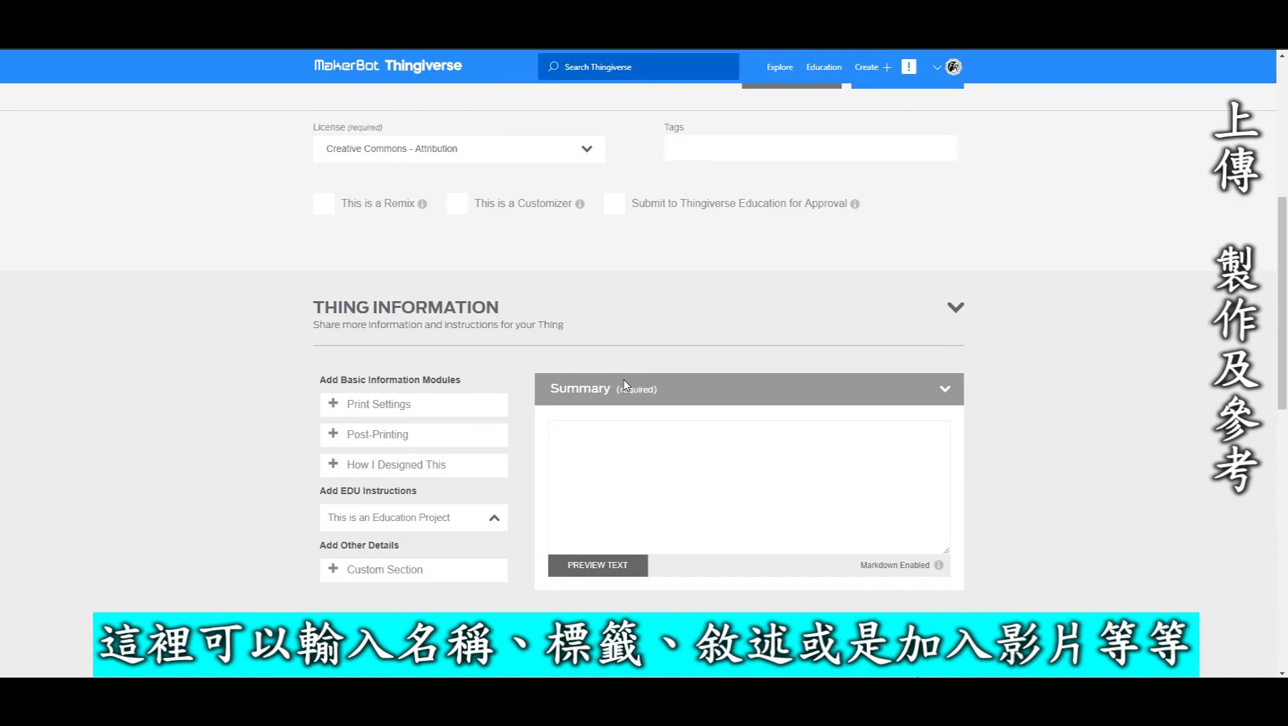
scroll(805, 360, "down", 4)
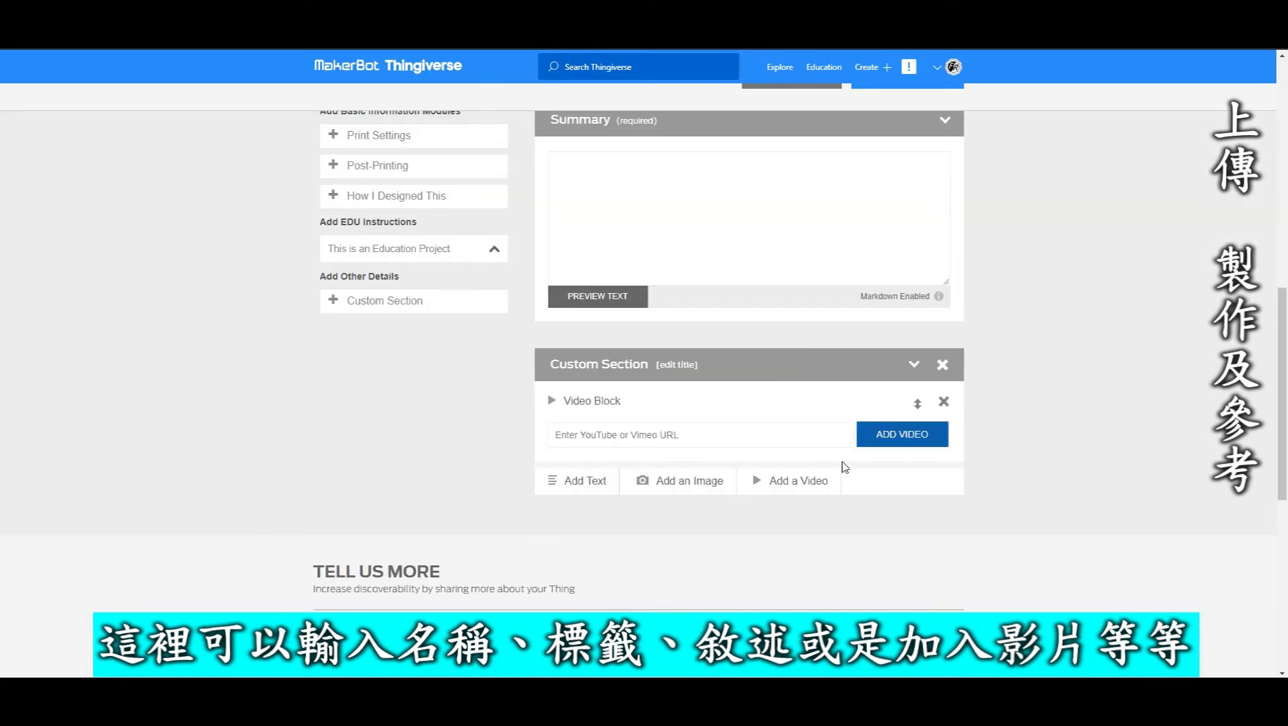
scroll(981, 399, "up", 4)
scroll(921, 365, "up", 4)
scroll(854, 345, "up", 3)
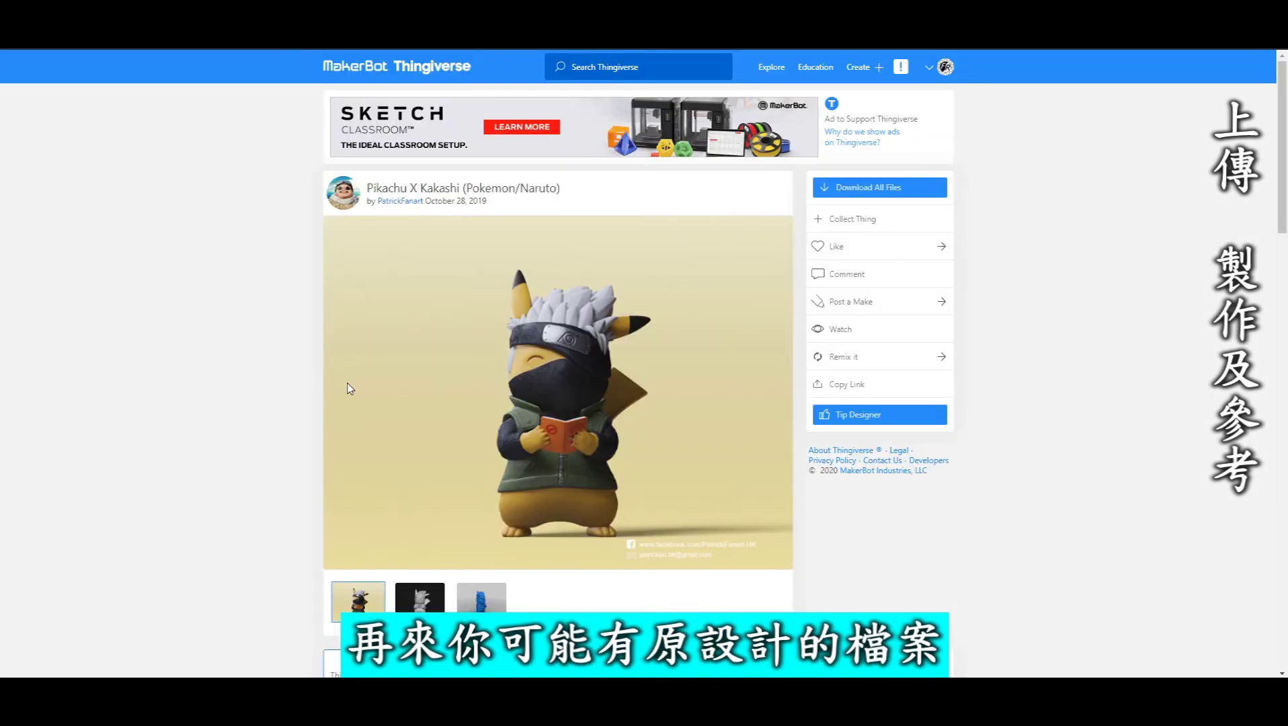
mouse_move(523, 312)
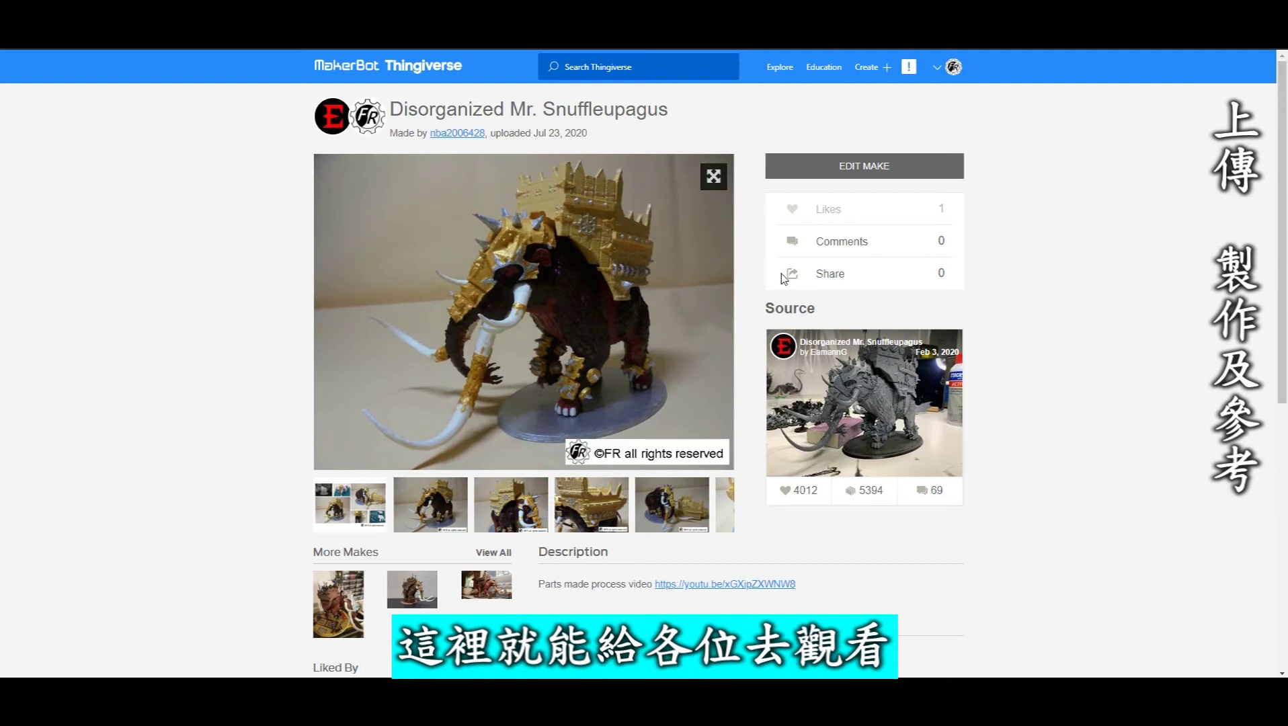
Step: Page through the make's photo gallery back to the first collage, then scroll toward Print Settings
left_click(681, 313)
left_click(681, 313)
left_click(349, 324)
left_click(349, 324)
left_click(349, 324)
left_click(349, 324)
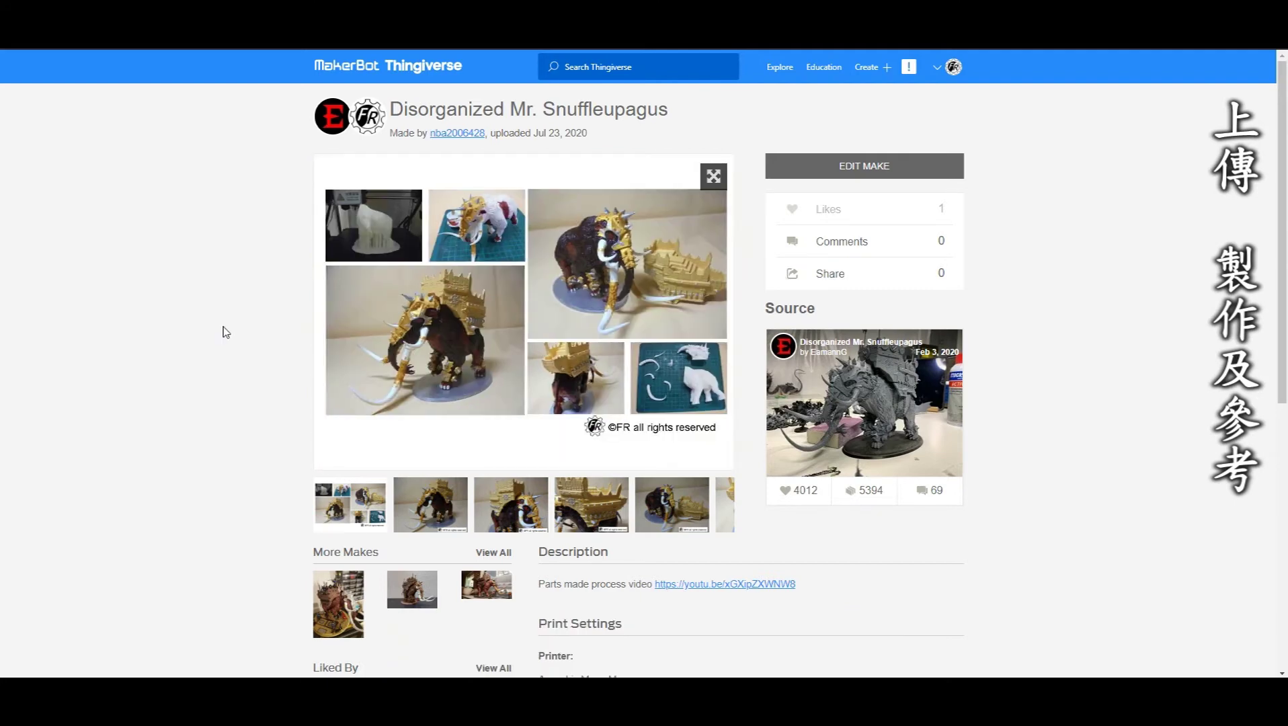
scroll(662, 518, "down", 1)
scroll(662, 518, "down", 2)
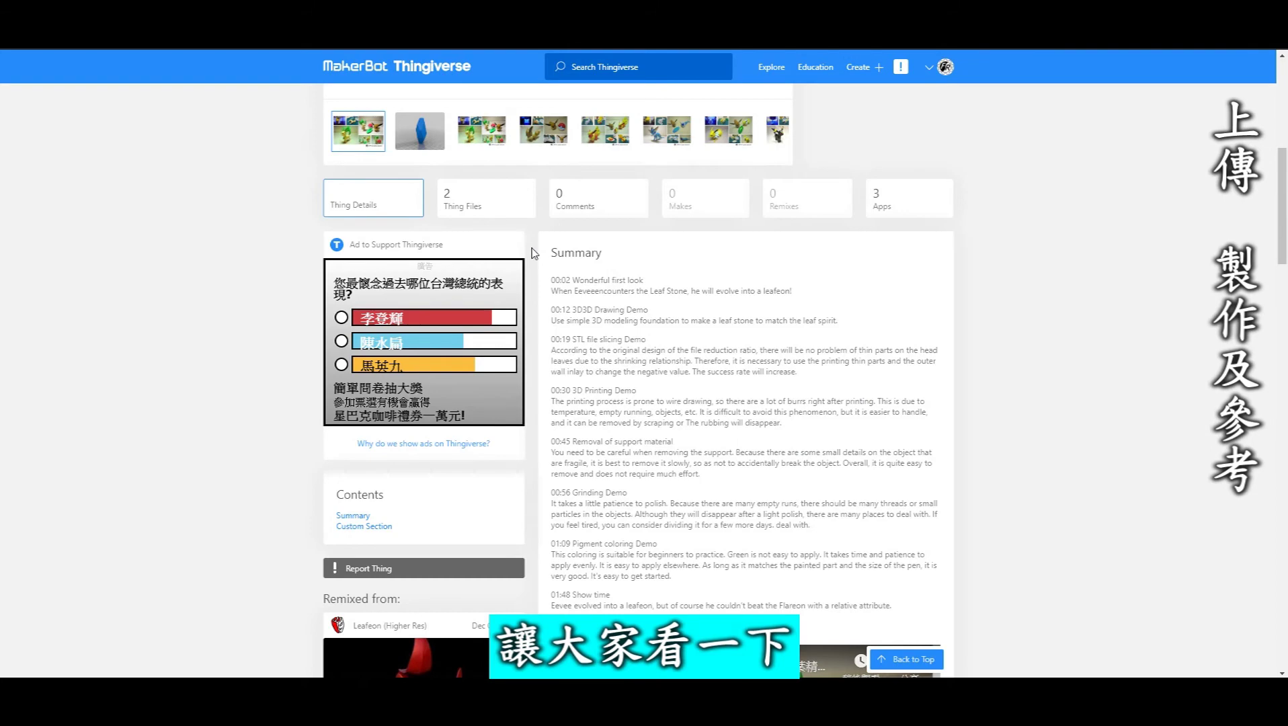
Step: Scroll the remix down to its Remixed from credit and back to the top
scroll(534, 253, "up", 6)
scroll(1100, 291, "down", 8)
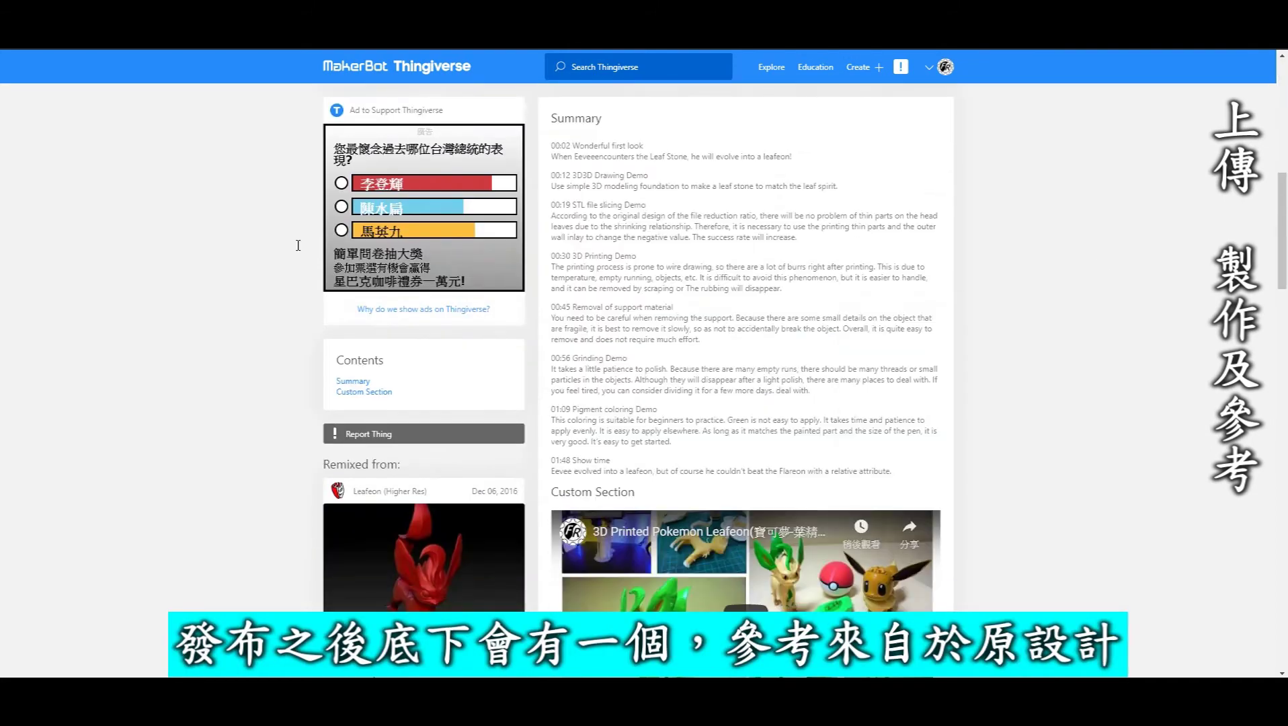
scroll(519, 325, "down", 1)
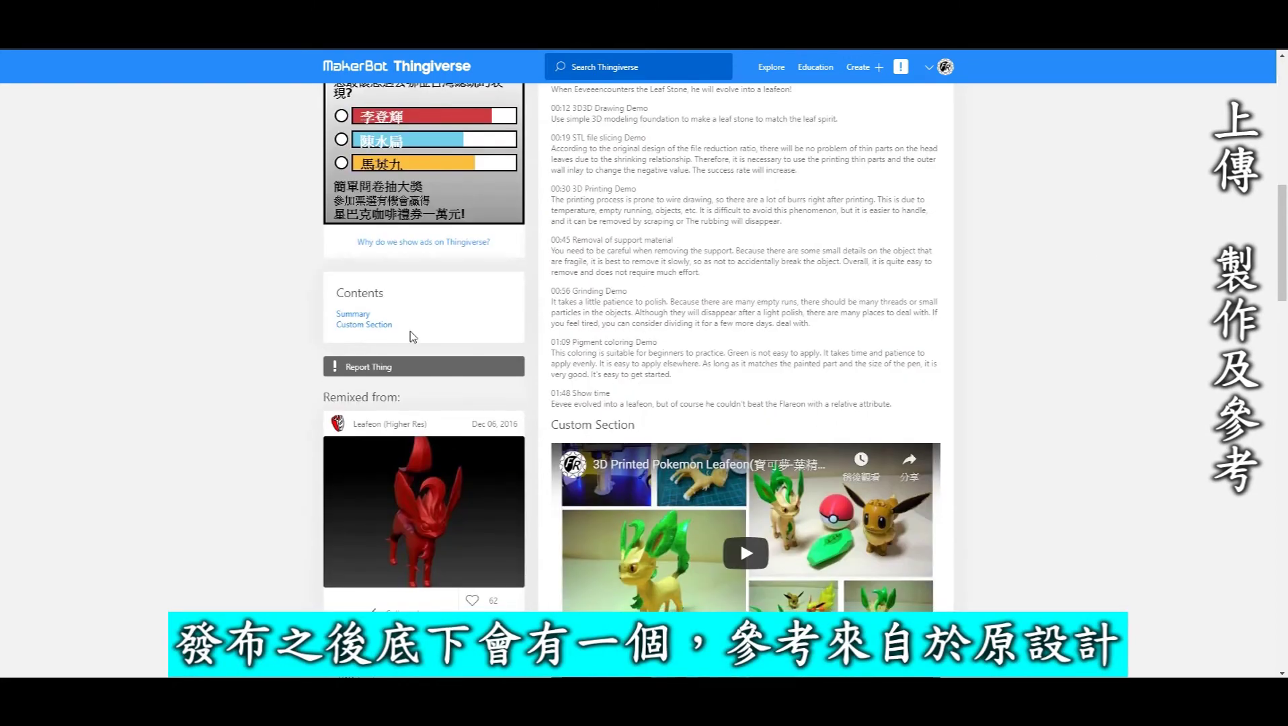
scroll(413, 336, "down", 1)
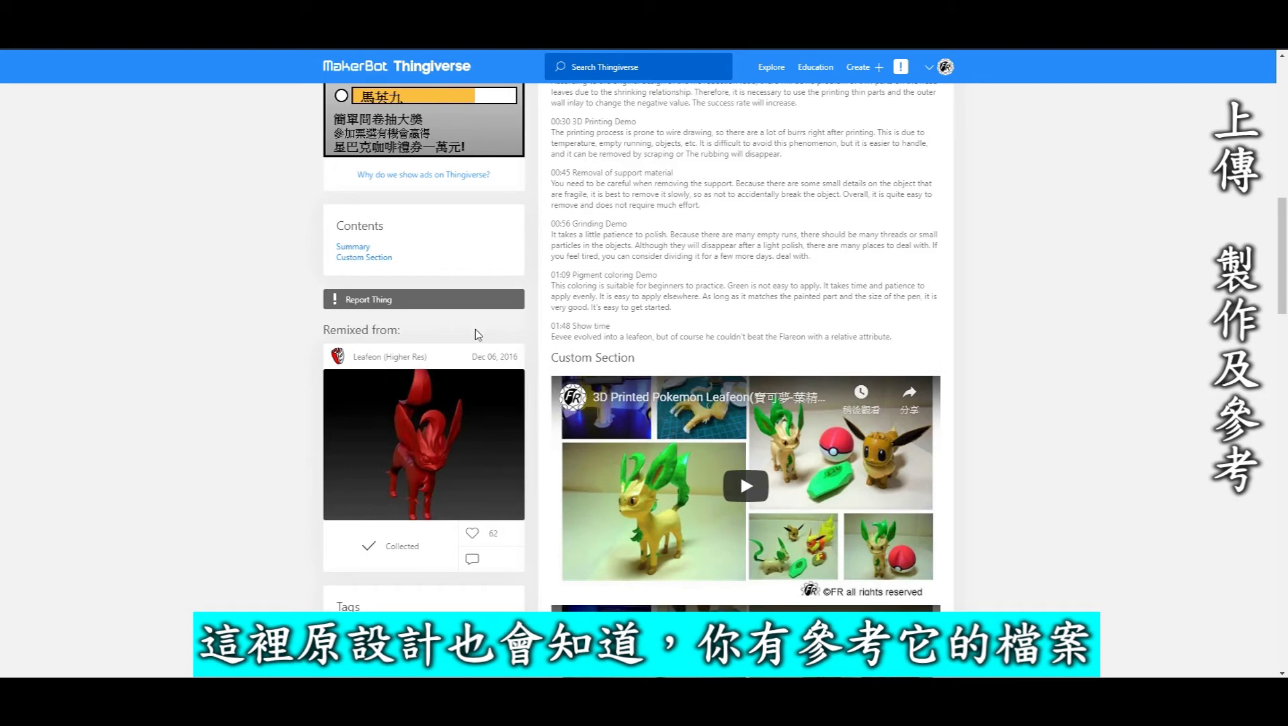
scroll(526, 246, "up", 4)
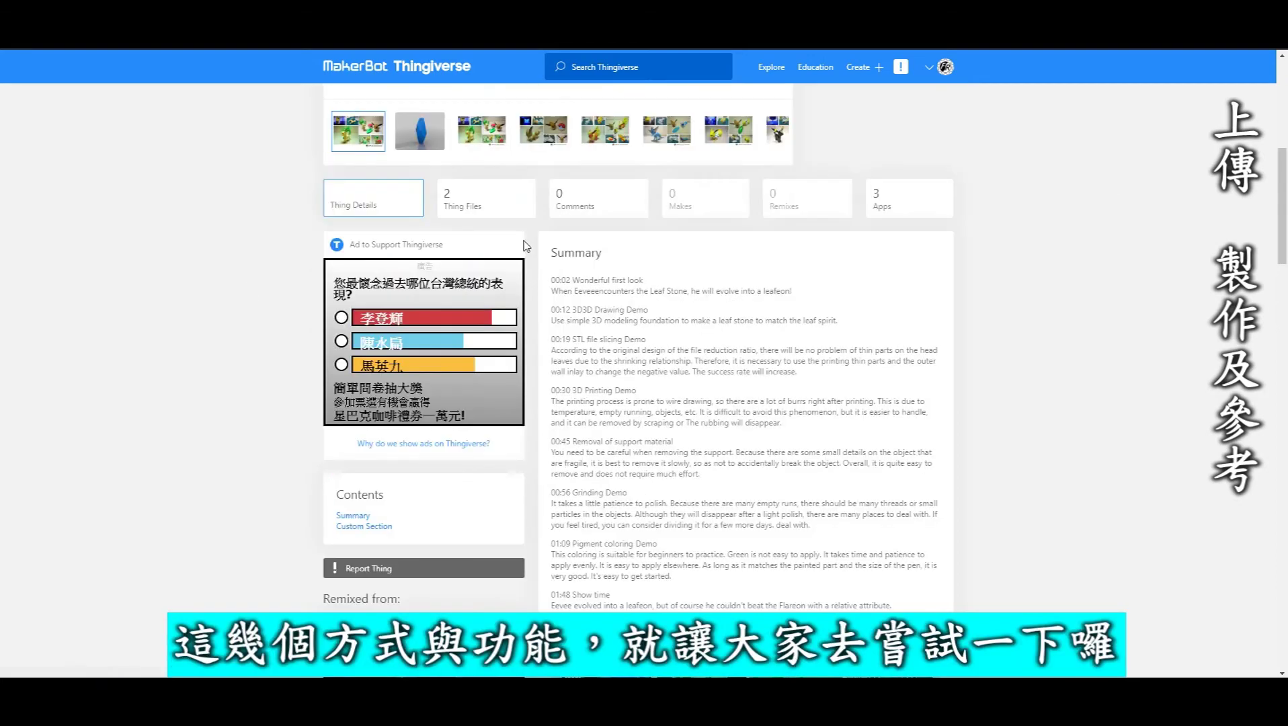
scroll(526, 246, "up", 2)
scroll(1041, 239, "up", 3)
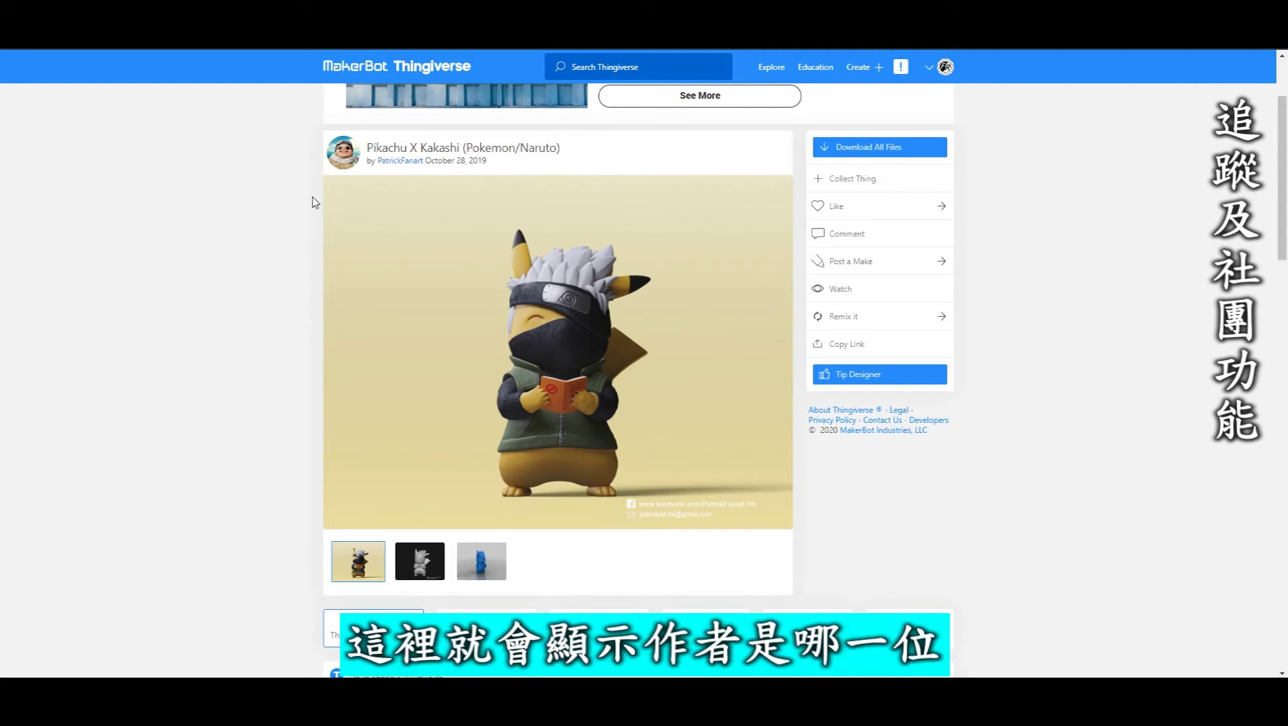
Step: Visit the followed designer's profile, then return to the main Thingiverse listing
left_click(340, 152)
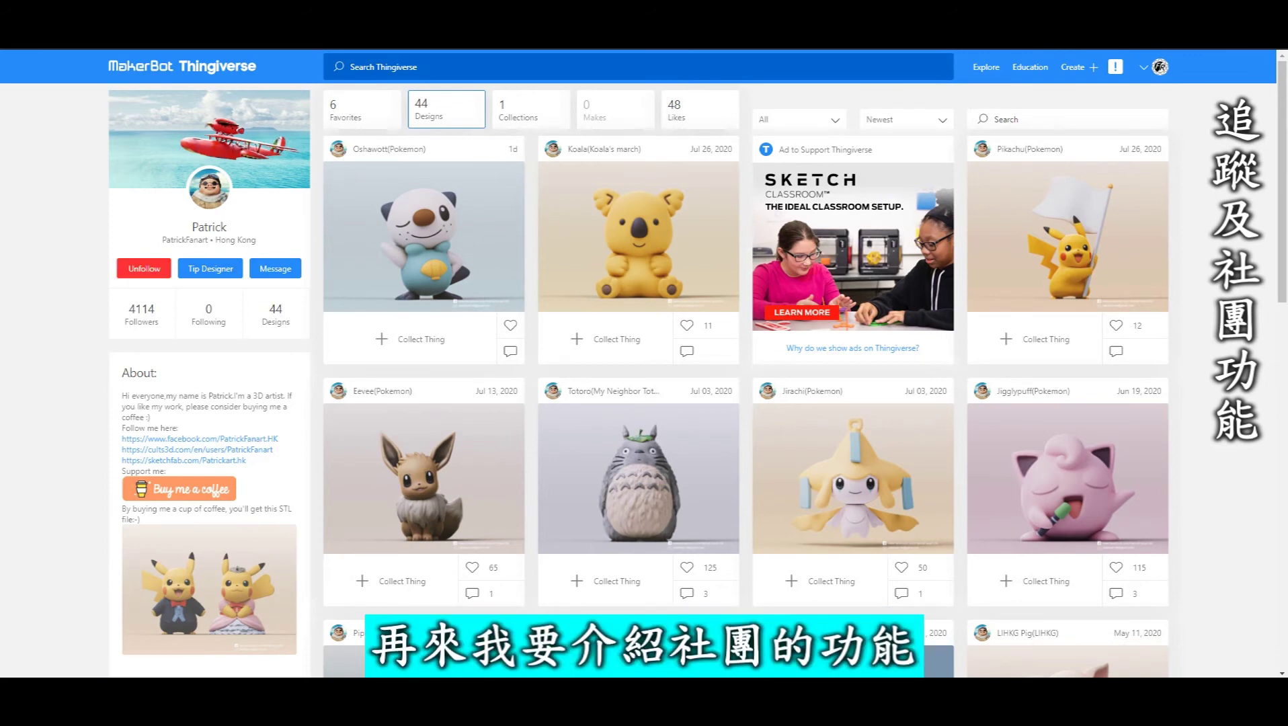
left_click(182, 66)
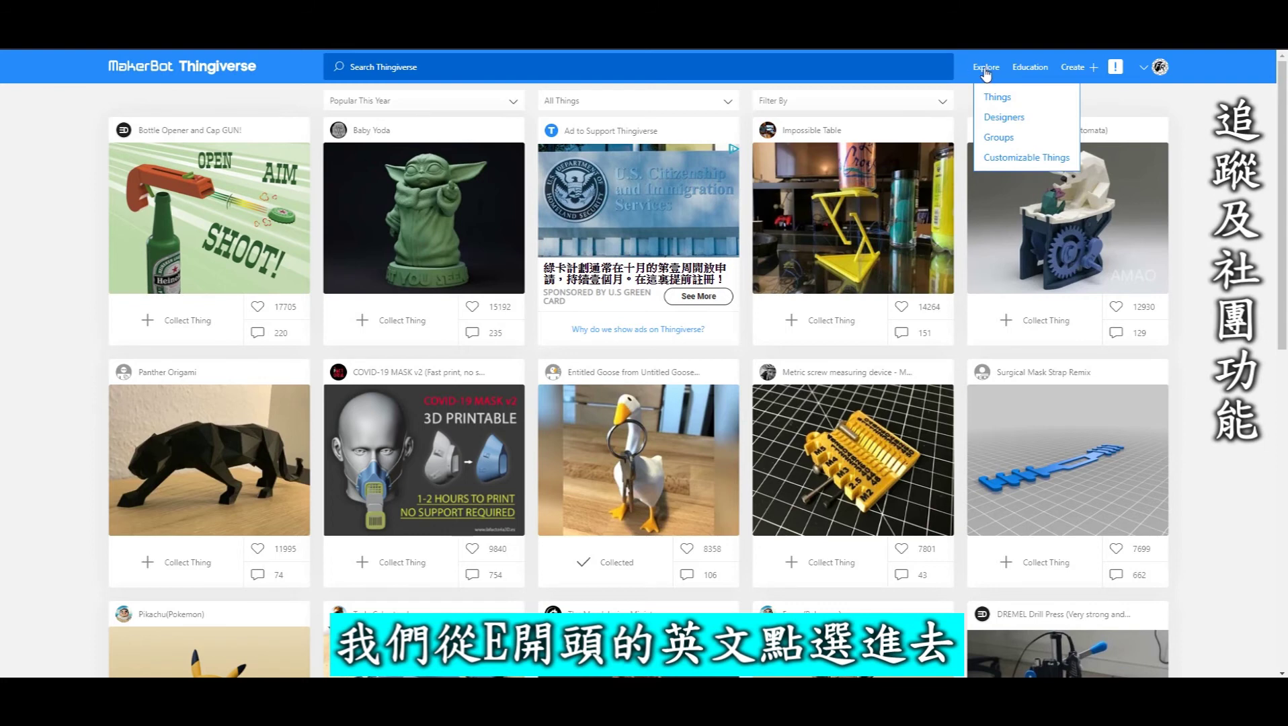
Step: Open the Thingiverse Groups directory from Explore
left_click(1017, 143)
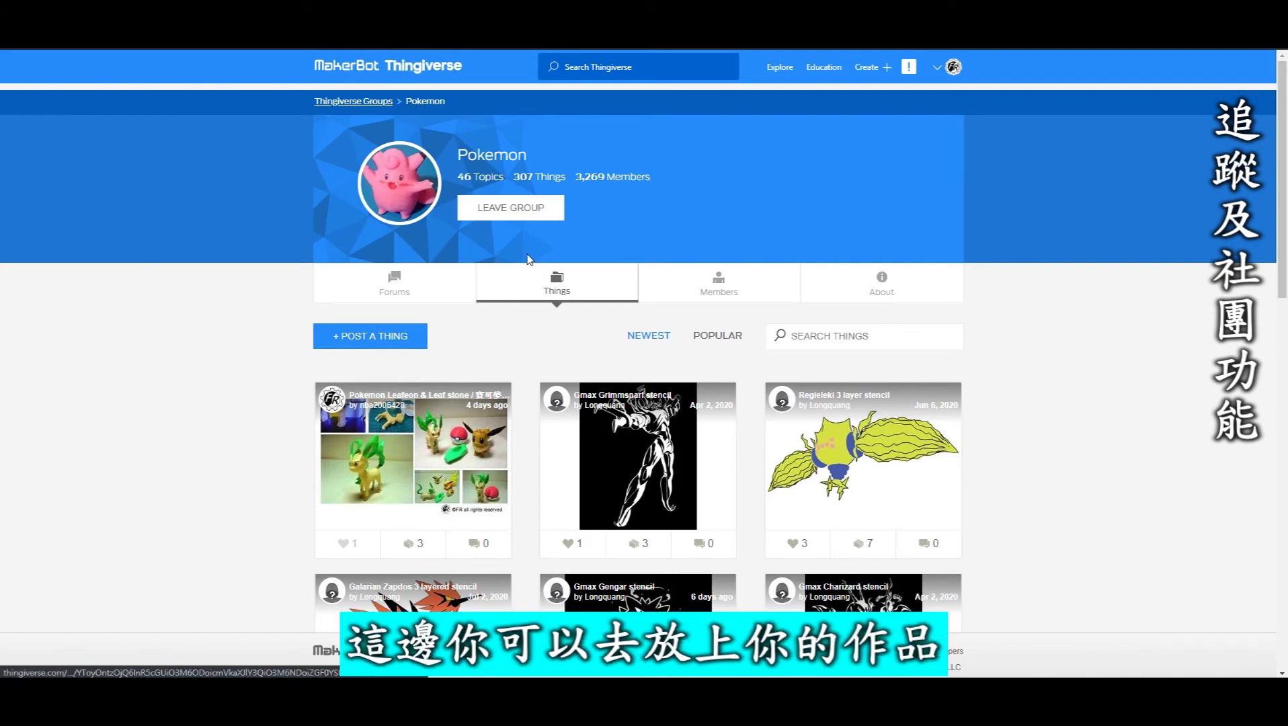
Step: Scroll down and back through the Pokemon group's Things list to reach its end
scroll(530, 261, "down", 3)
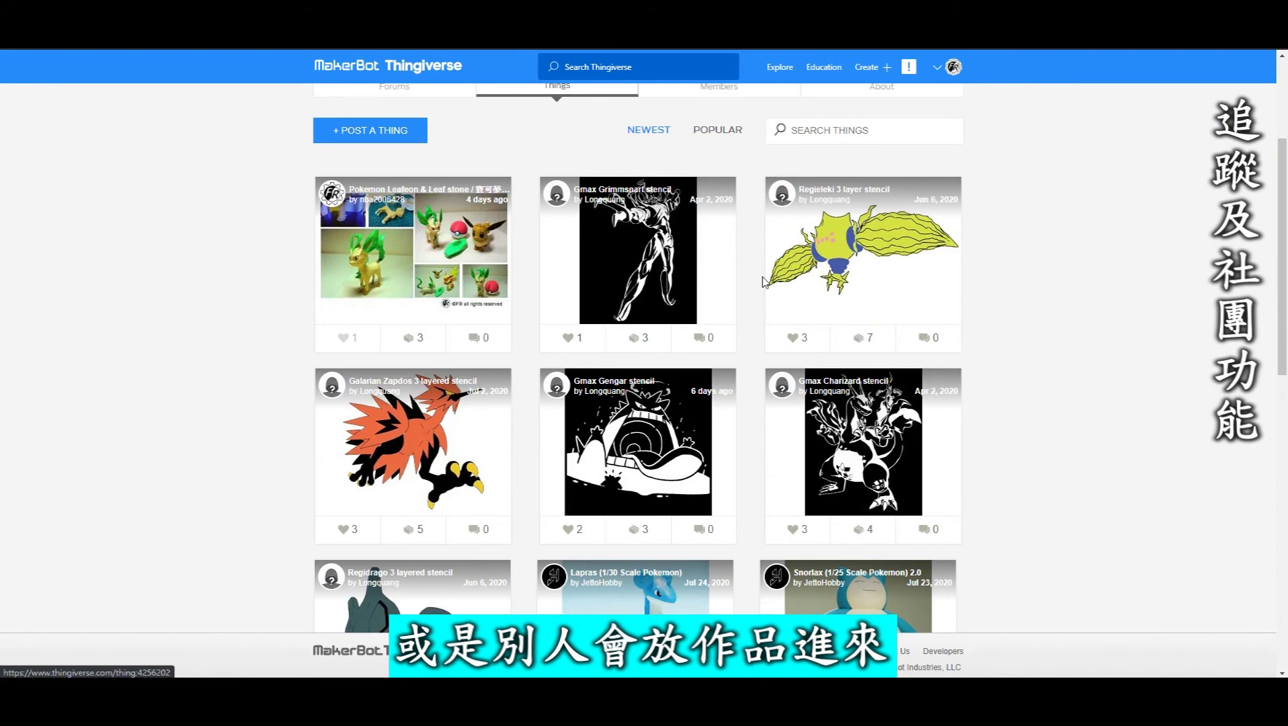
scroll(753, 282, "down", 2)
scroll(867, 356, "up", 3)
scroll(867, 356, "up", 1)
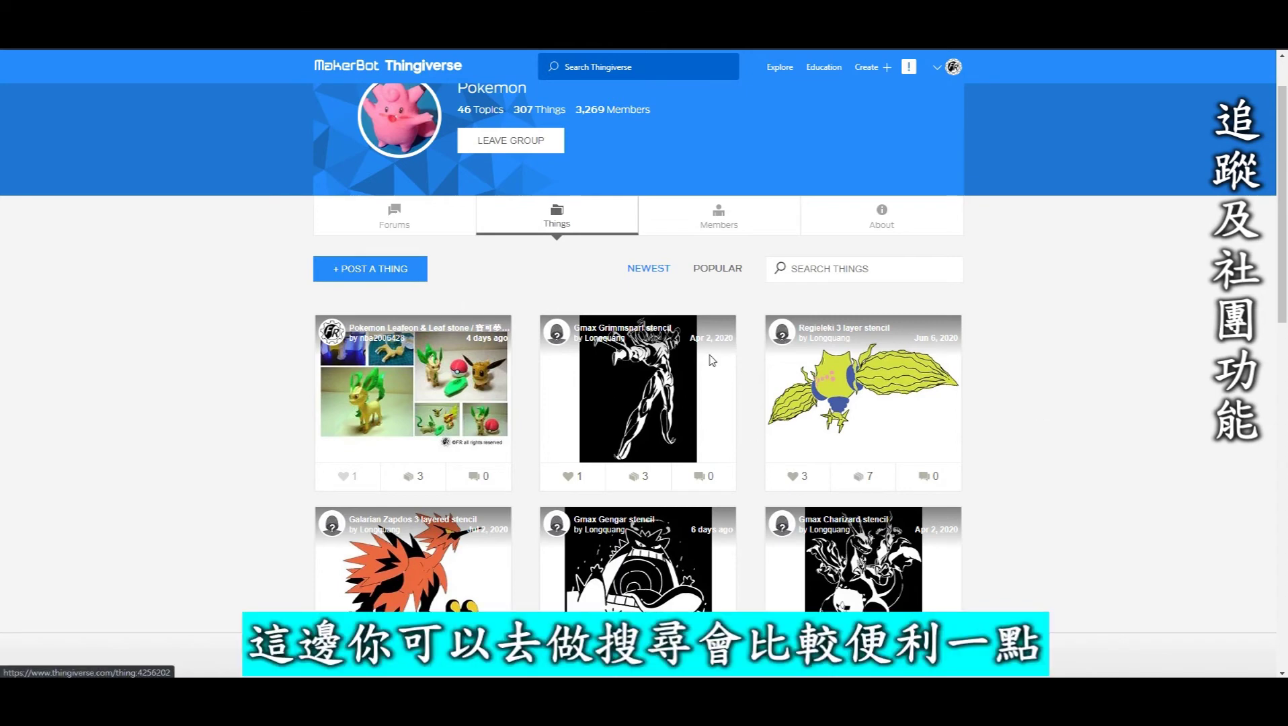
scroll(664, 328, "down", 3)
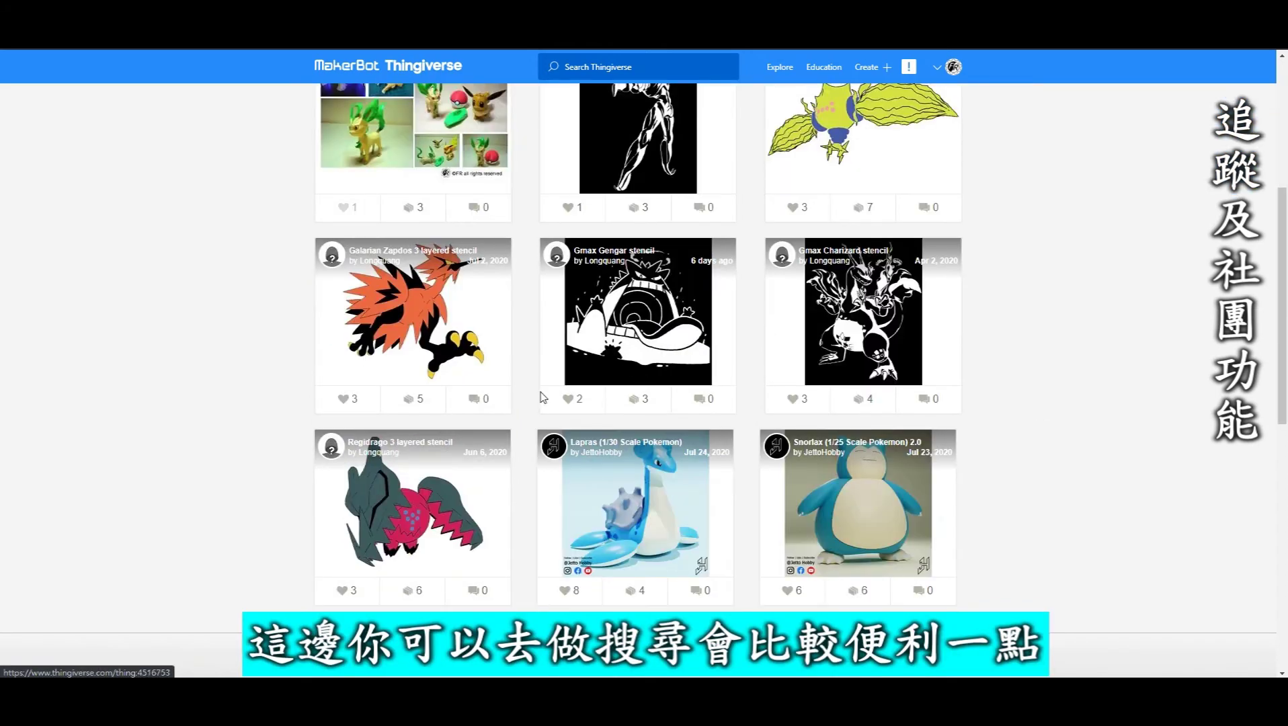
scroll(747, 388, "down", 3)
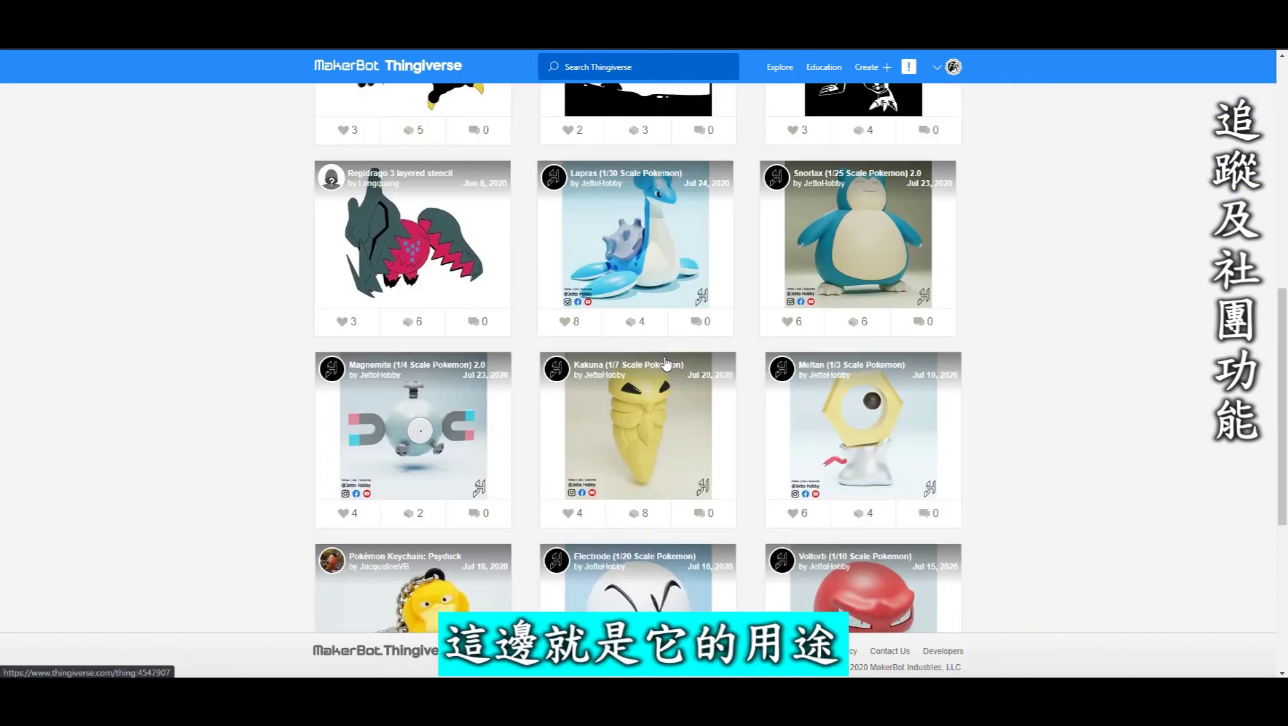
scroll(739, 407, "down", 3)
scroll(742, 411, "down", 3)
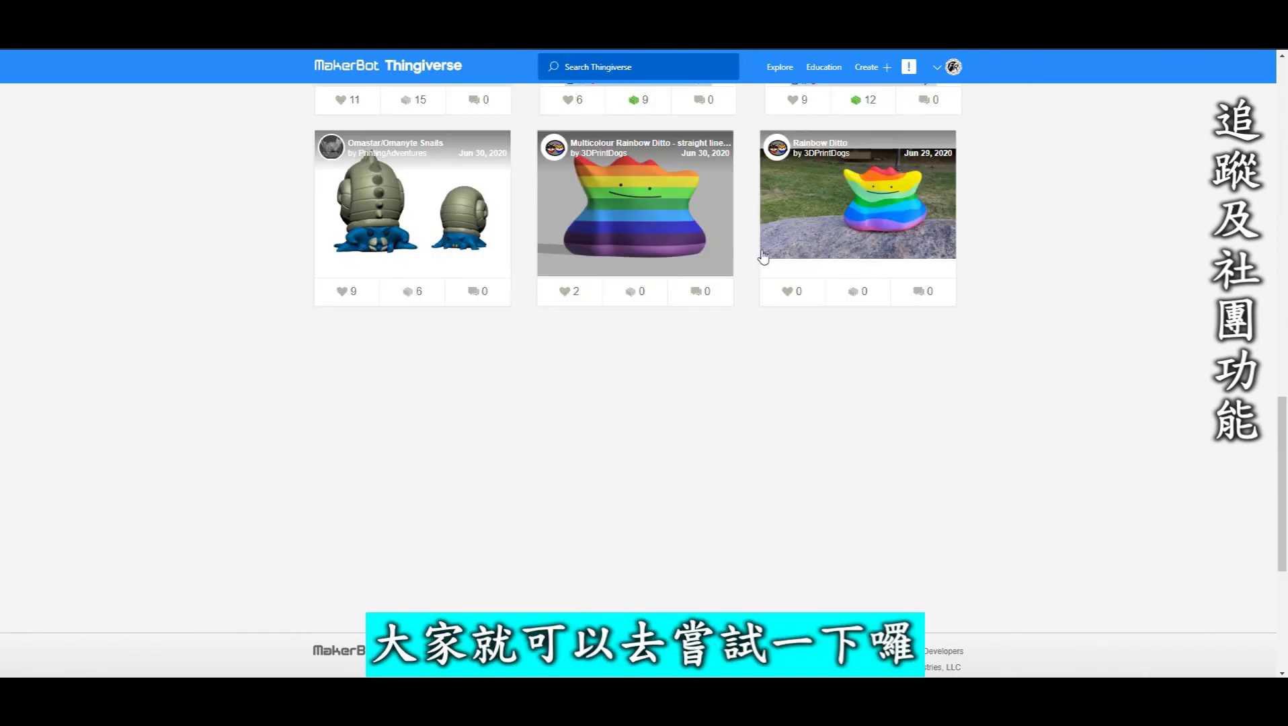
scroll(978, 442, "up", 2)
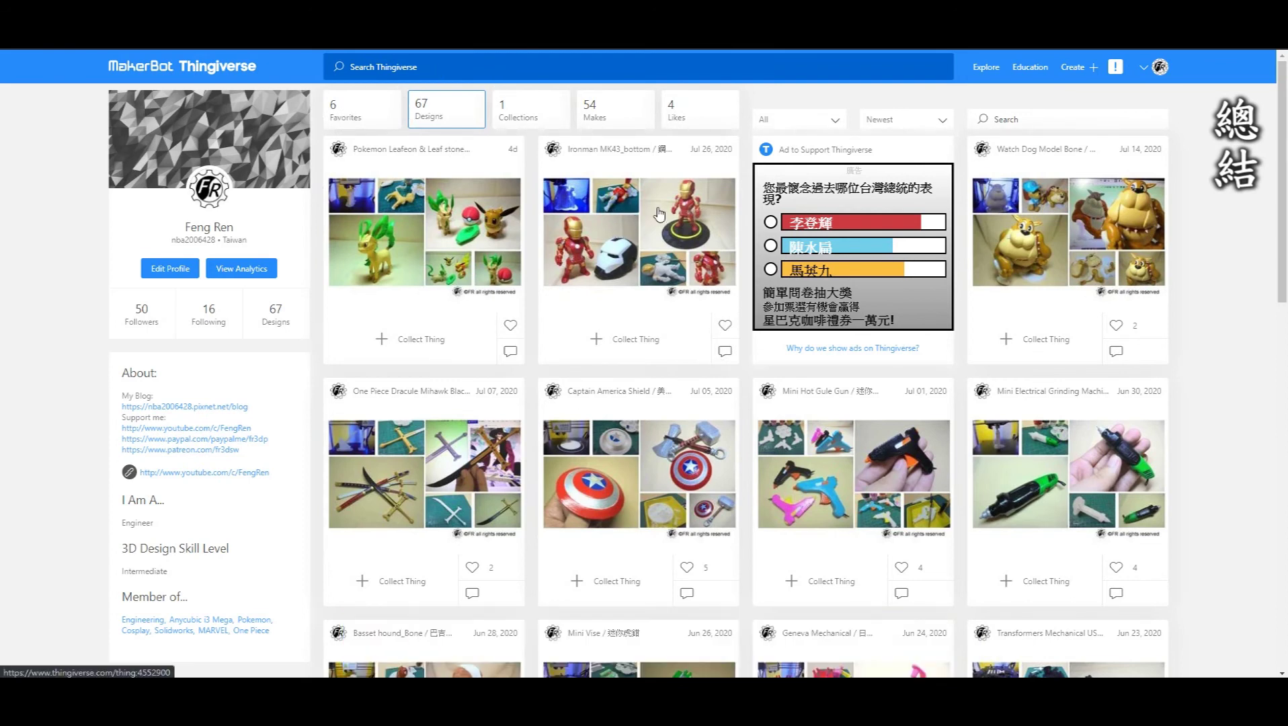
Step: Review the profile's Makes tab, then switch to its Favorites tab showing 6 favorited things
left_click(595, 122)
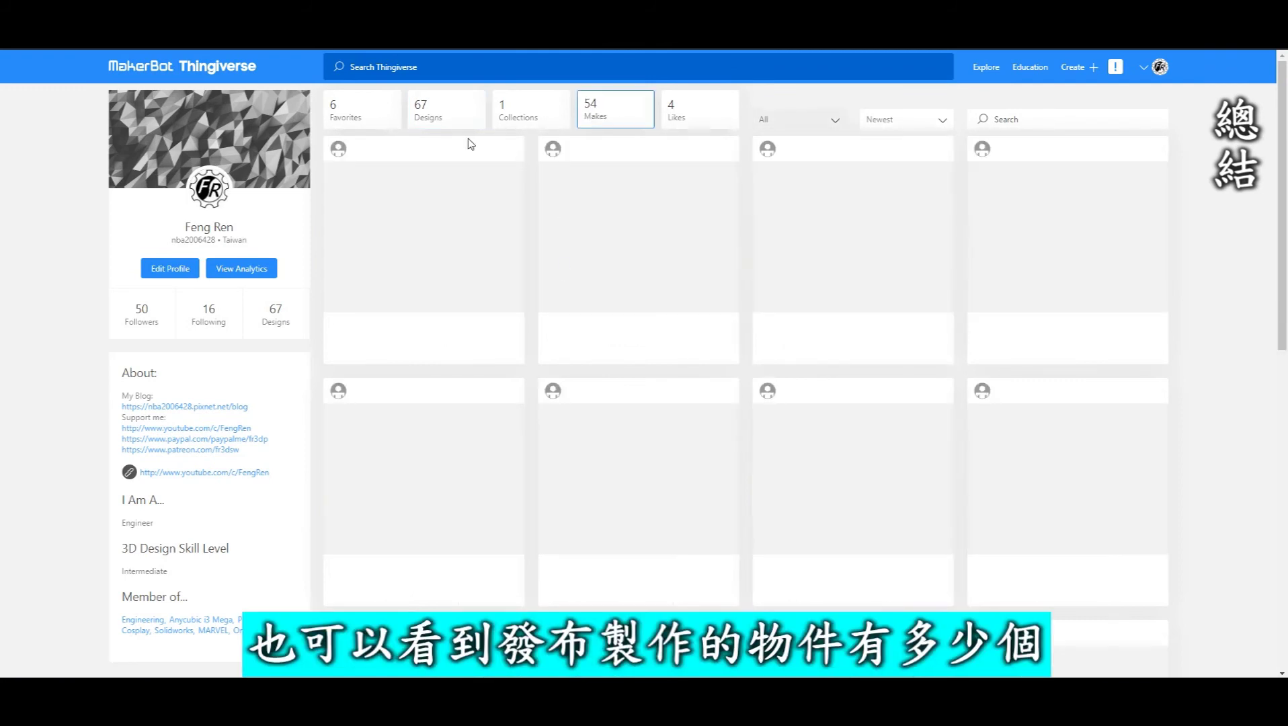
scroll(742, 259, "down", 4)
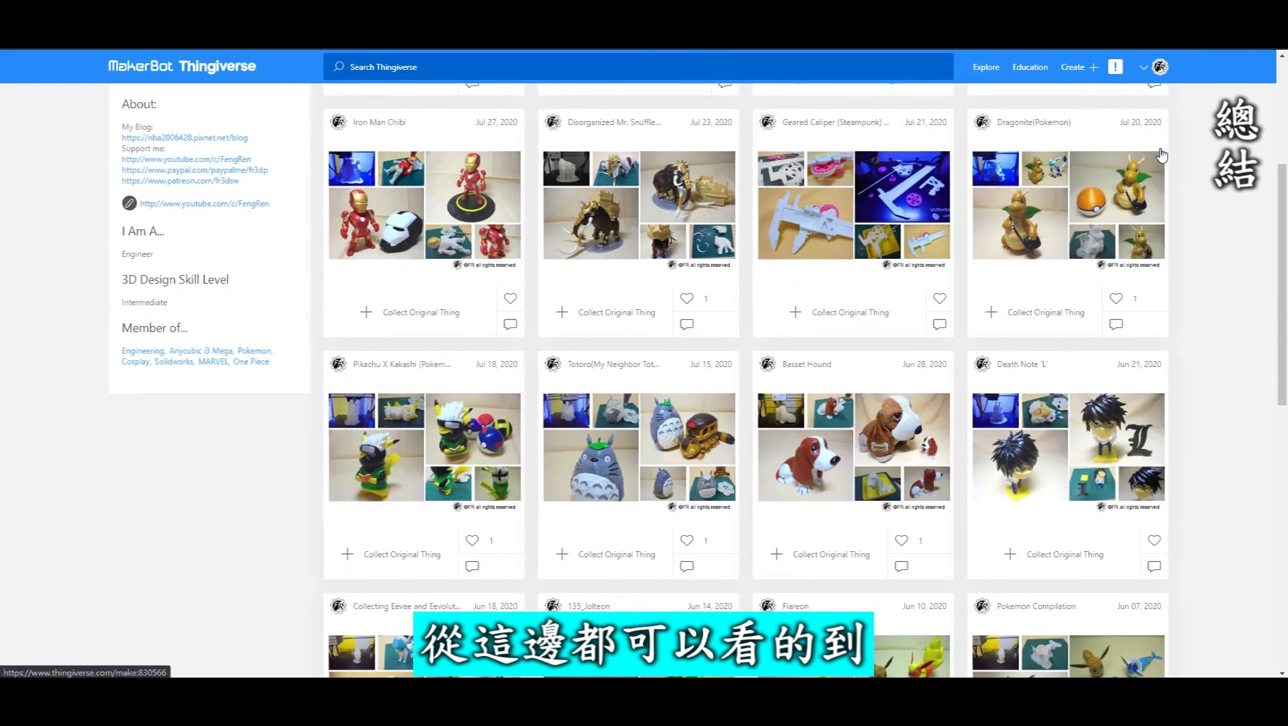
scroll(664, 390, "up", 4)
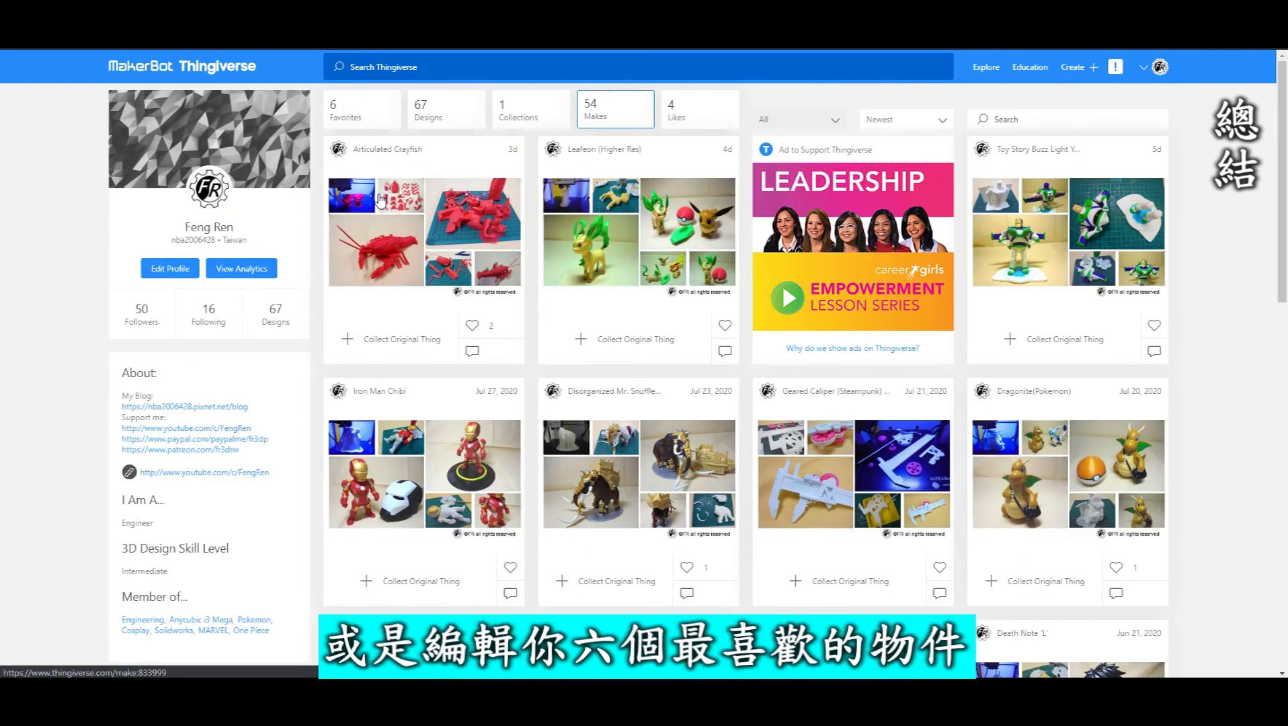
left_click(351, 116)
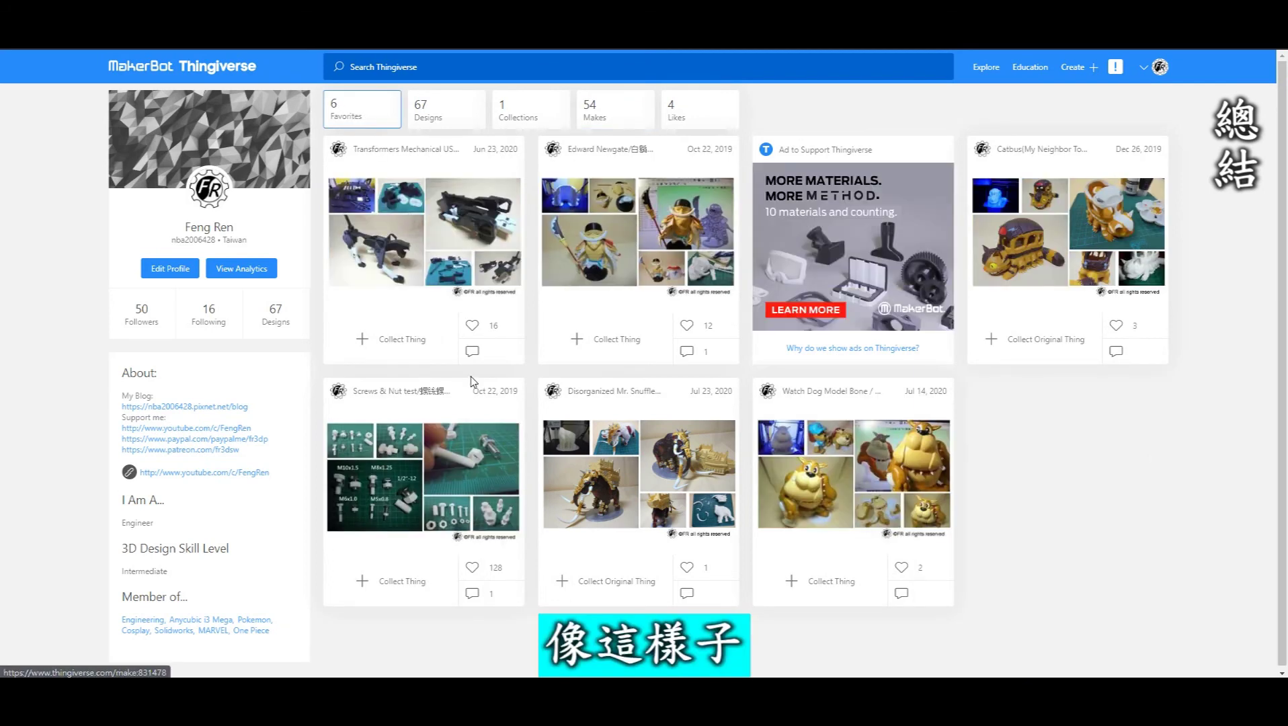